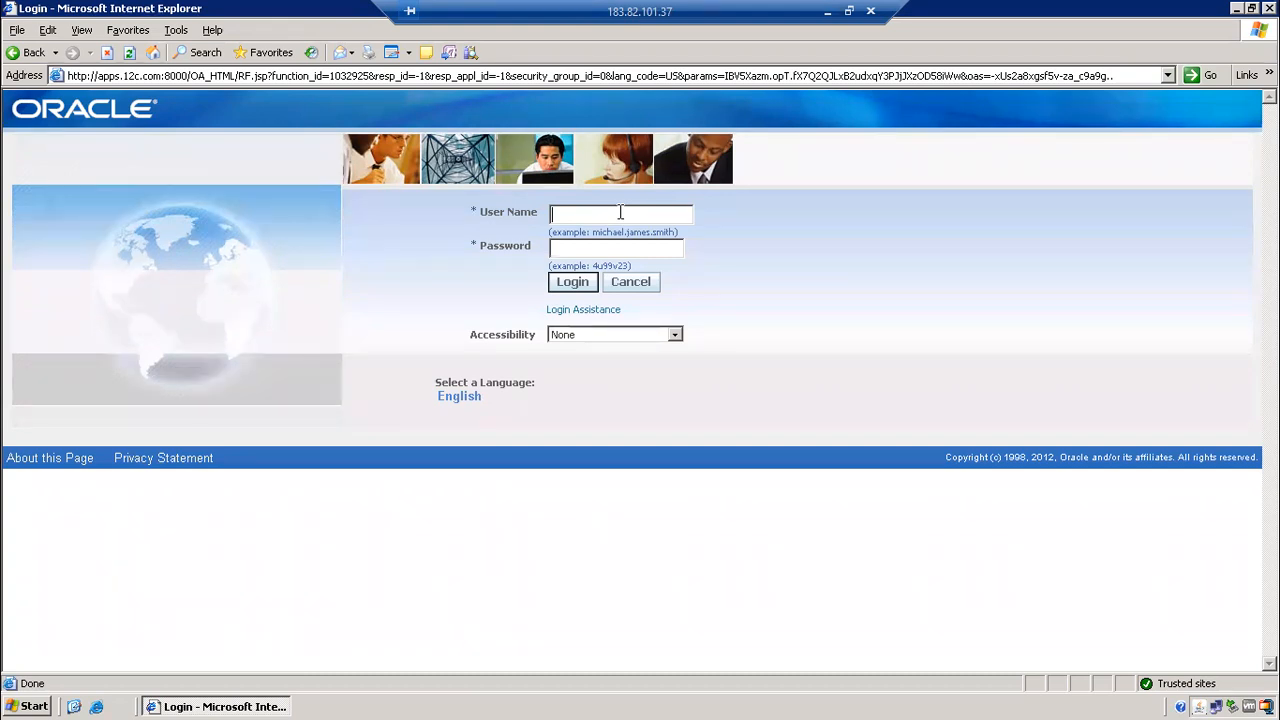
Sign in with the operations administrator's user name and password.
type("operationswelcome")
key("Return")
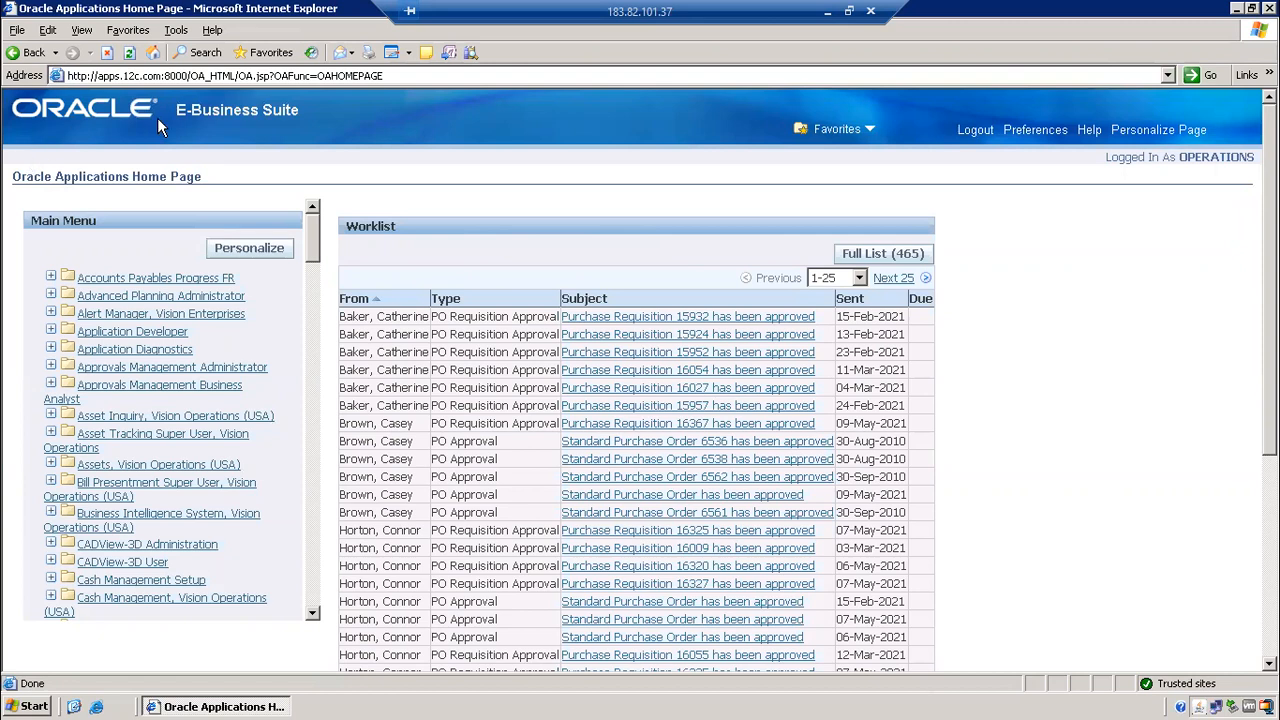
left_click_drag(157, 118, 330, 108)
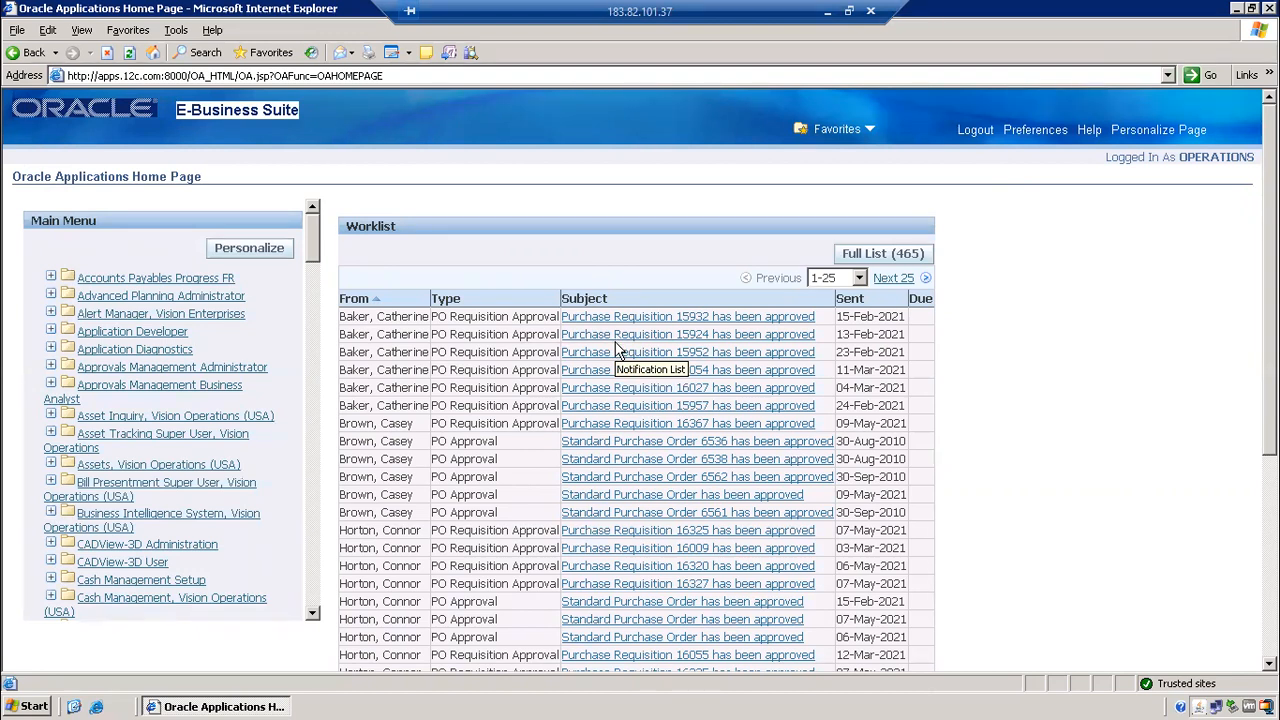
key("super")
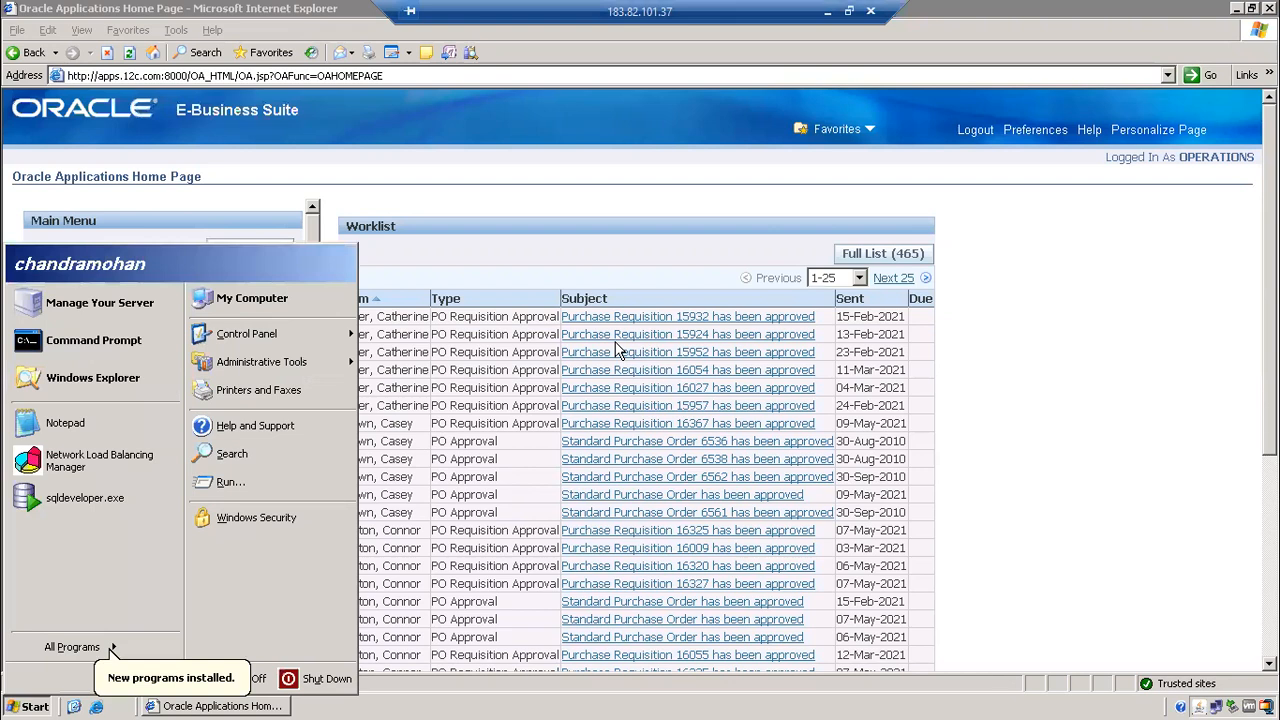
left_click(1104, 248)
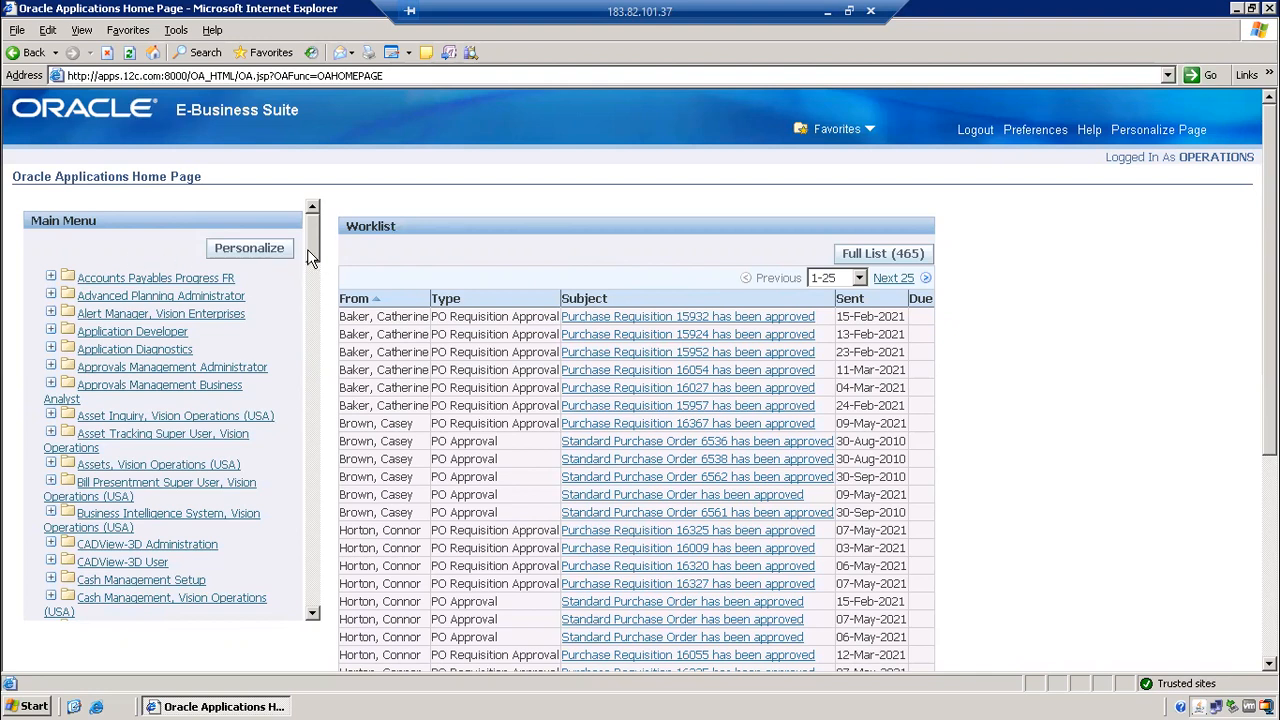
Expand System Administrator › Security › User and launch Define to open a blank Users form.
left_click_drag(310, 253, 318, 578)
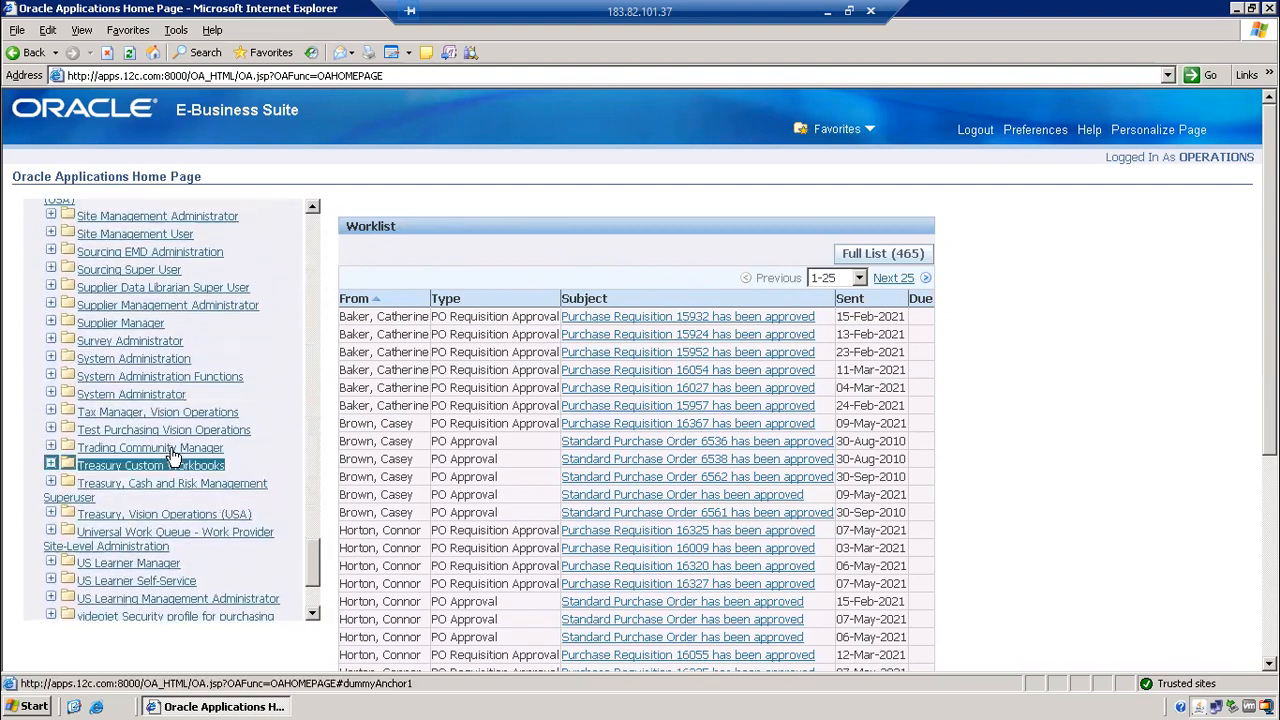
left_click(164, 398)
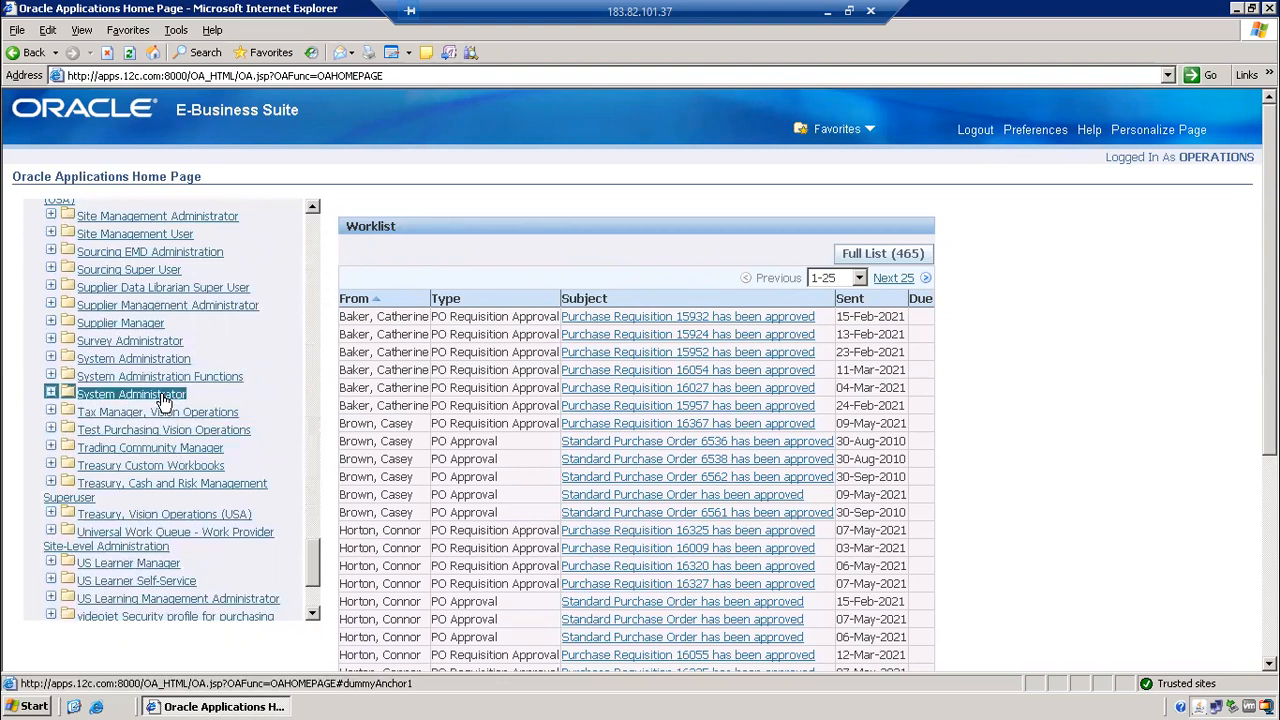
left_click(52, 394)
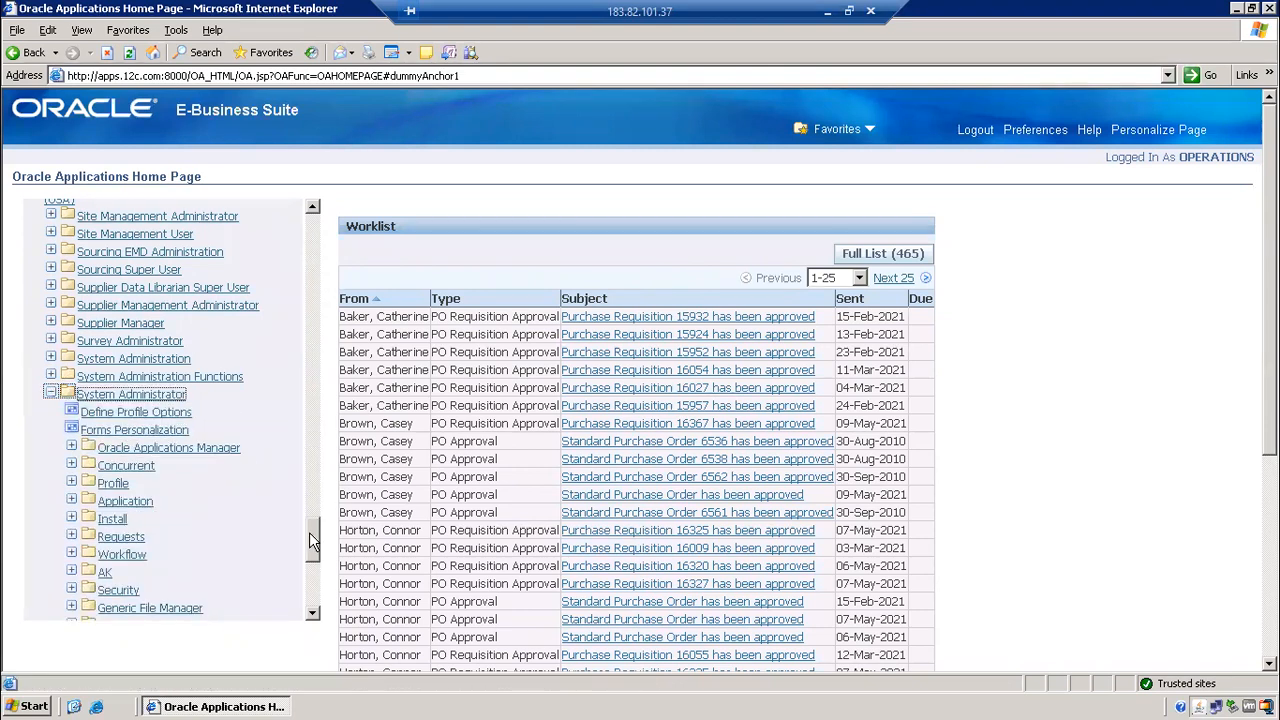
left_click(71, 590)
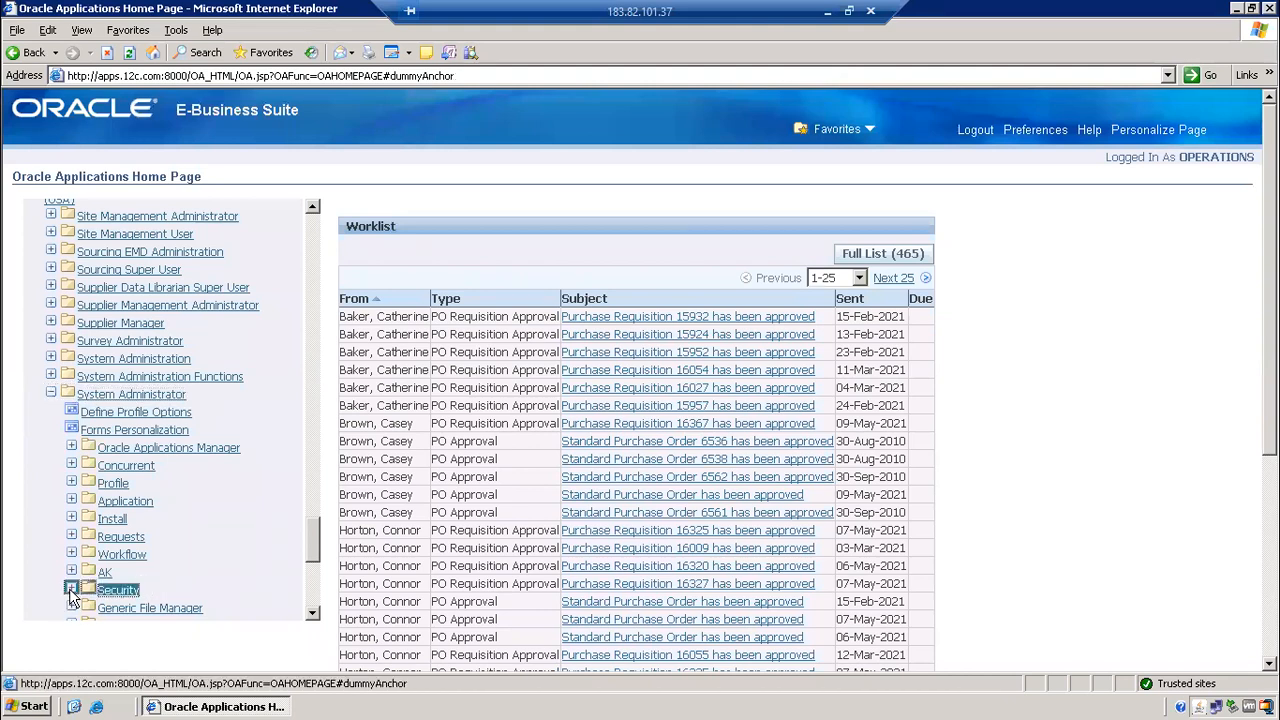
mouse_move(313, 538)
left_mouse_down()
mouse_move(318, 569)
mouse_move(319, 548)
left_mouse_up()
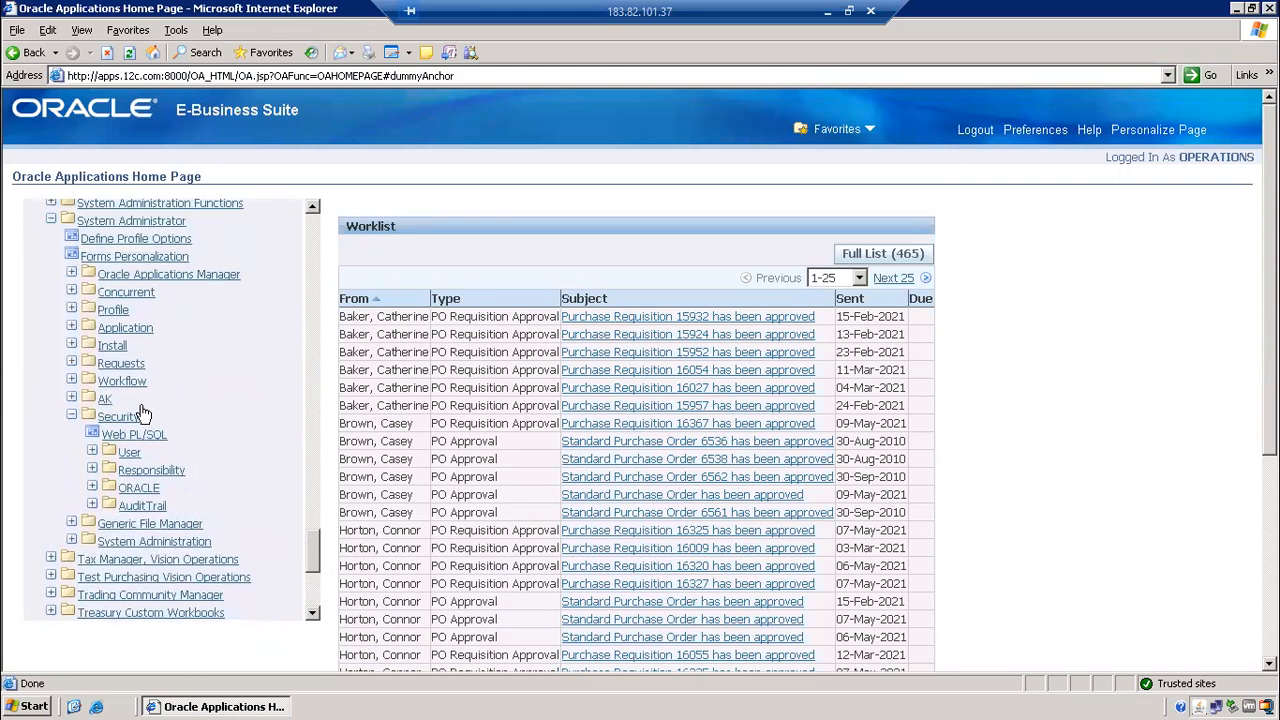
left_click(92, 451)
left_click(138, 470)
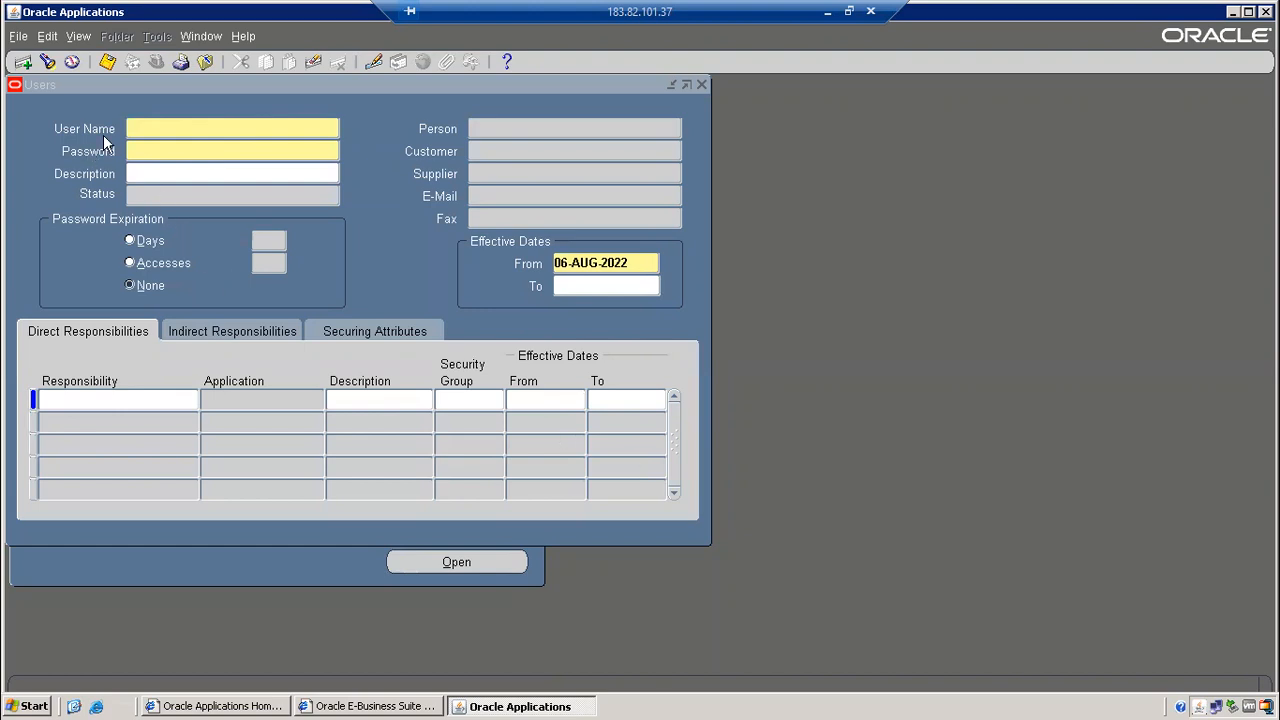
Query the existing OPERATIONS user in the Users form to review its five responsibilities.
left_click(180, 127)
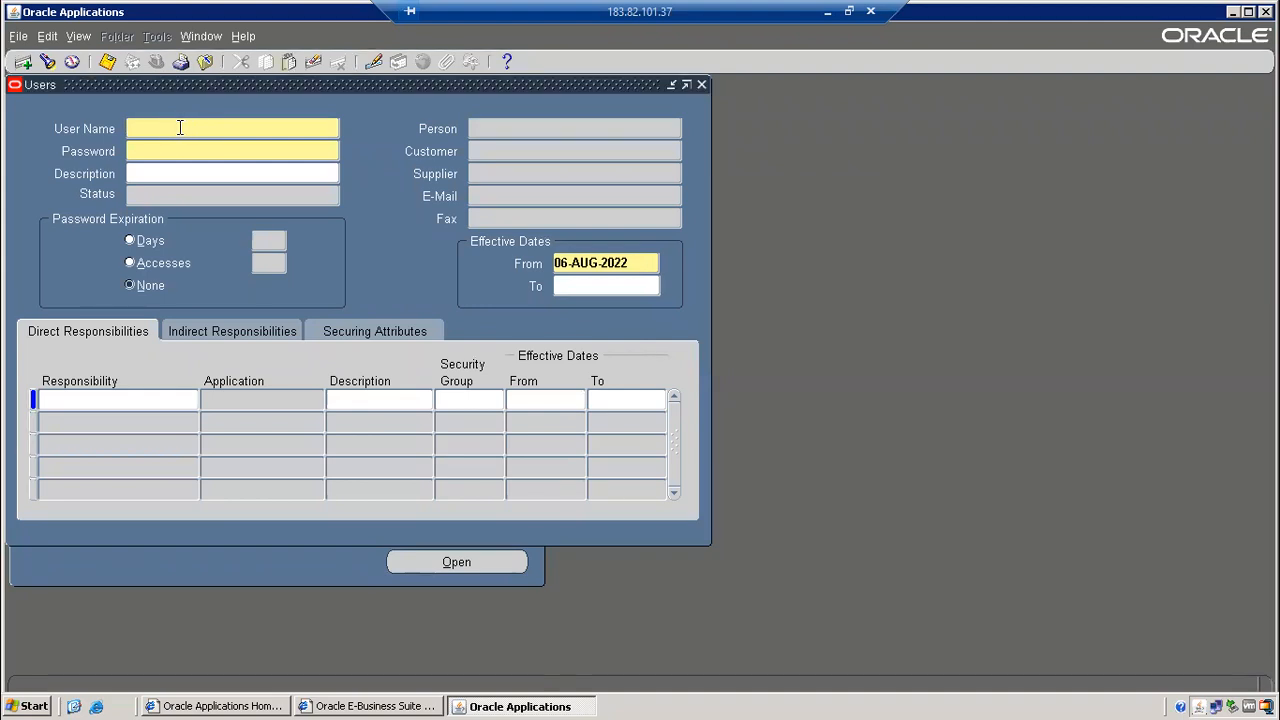
key("F11")
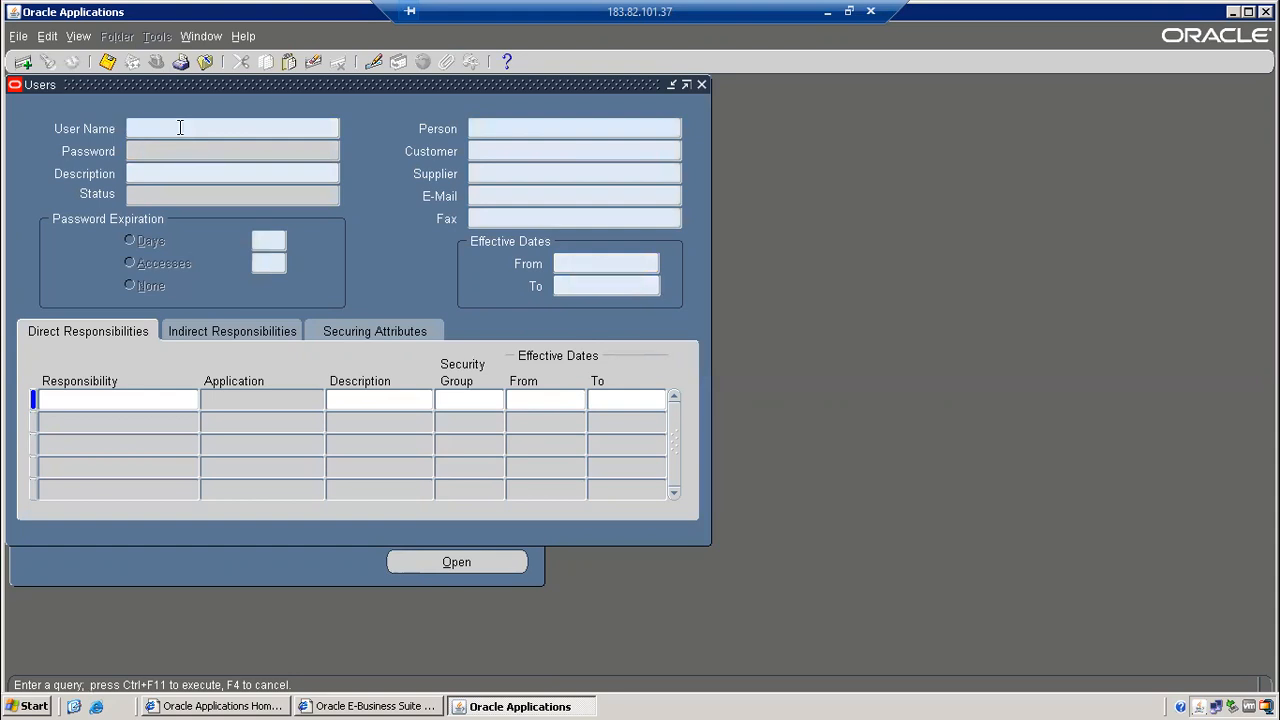
type("OPE")
type("IONS")
key("ctrl+F11")
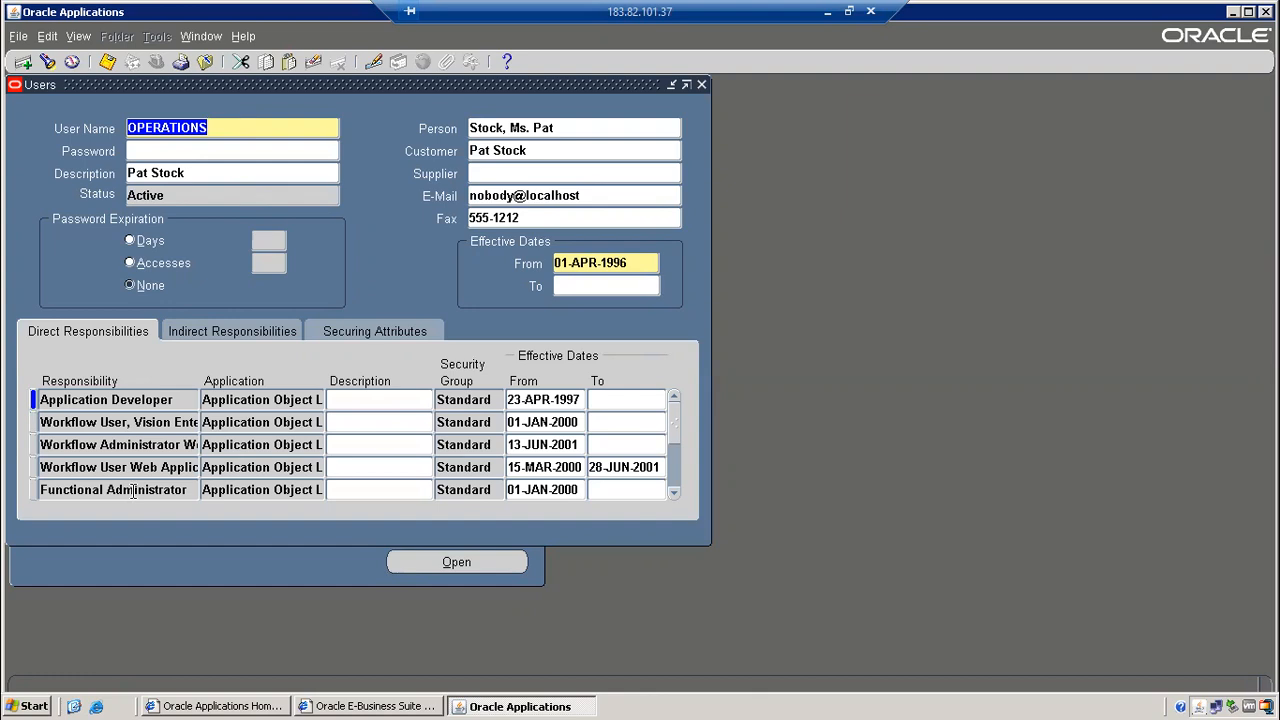
Create a new user record named SCMTRAINER and enter and confirm its password.
left_click(22, 62)
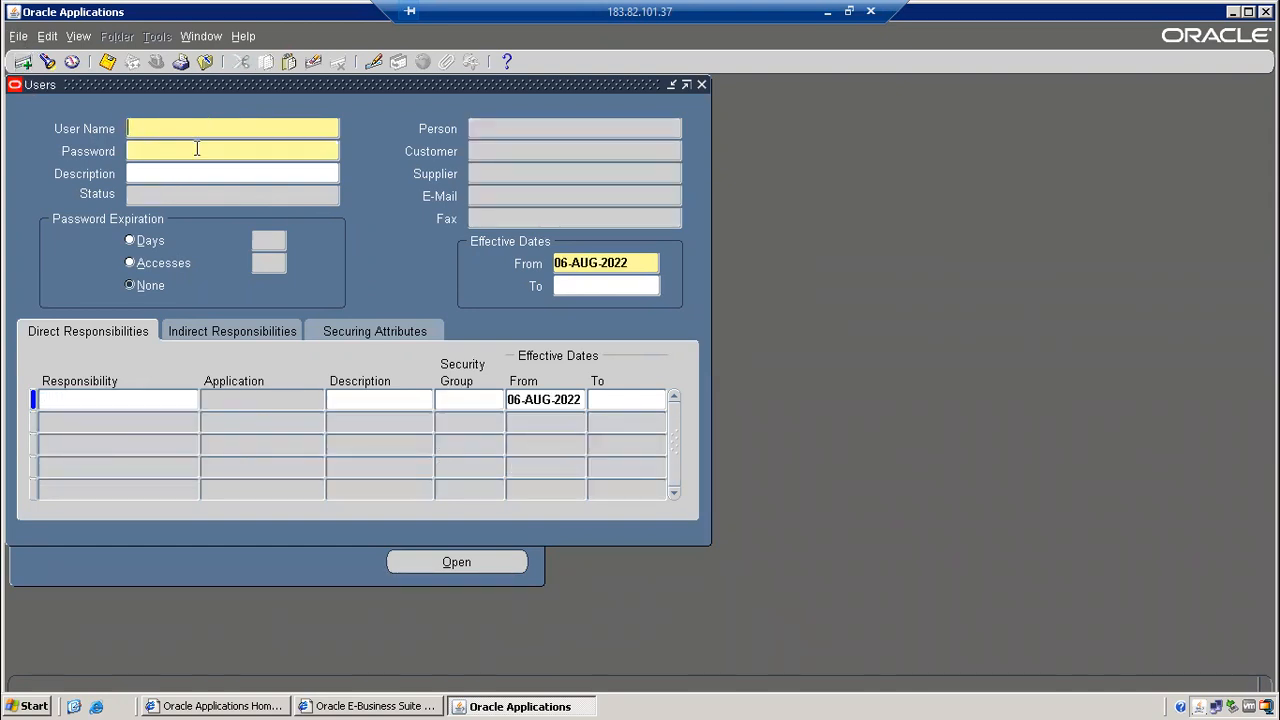
type("SCMTRAINER")
left_click(198, 150)
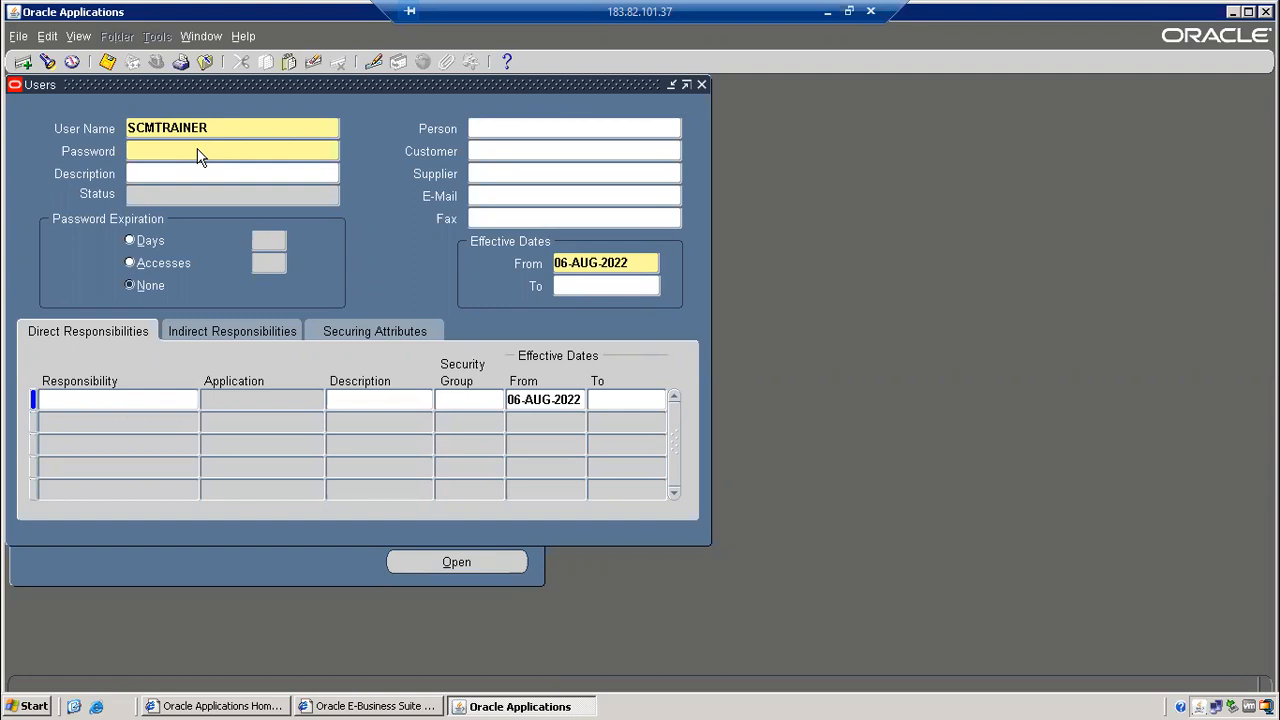
type("*******")
key("Tab")
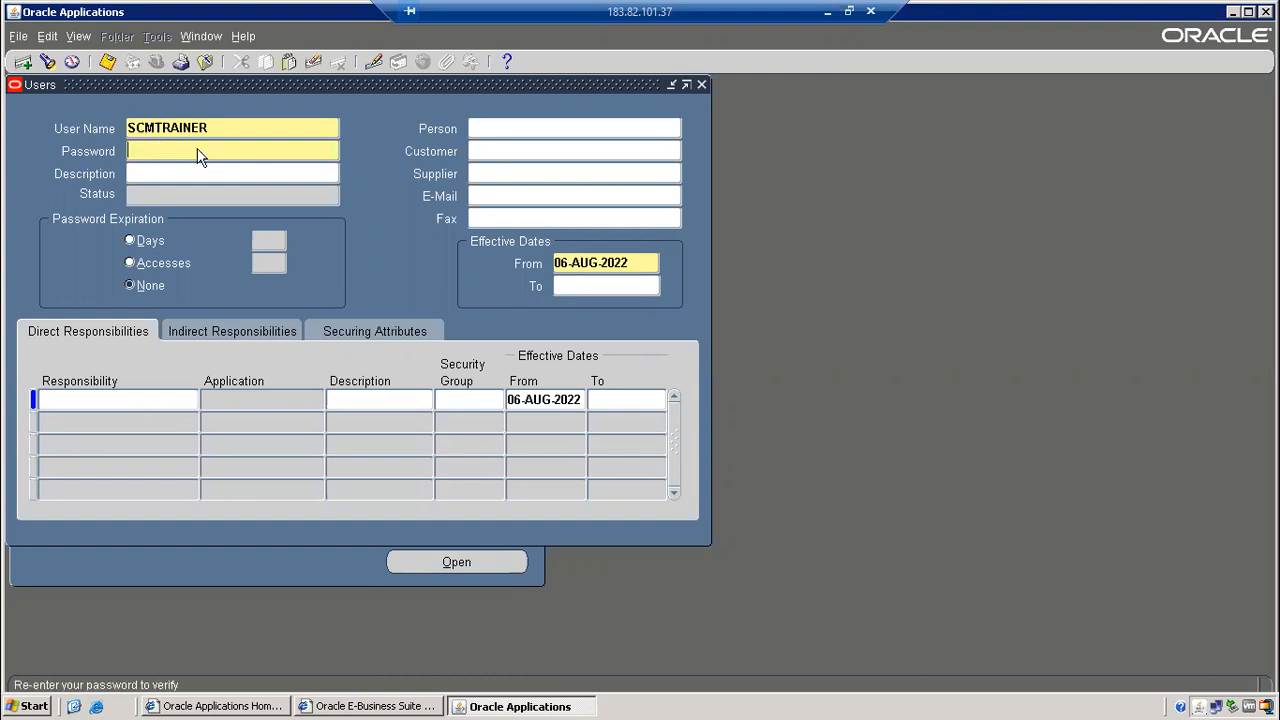
type("*******")
key("Tab")
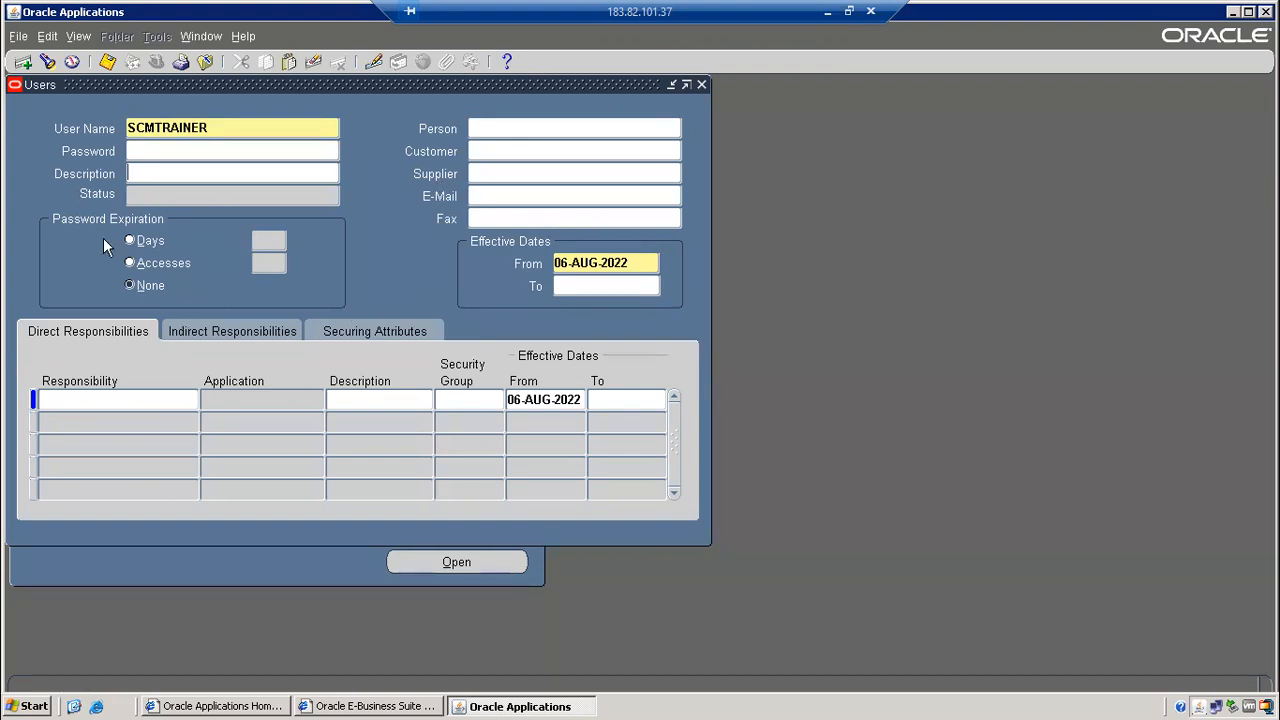
Save the new SCMTRAINER user record.
left_click(107, 62)
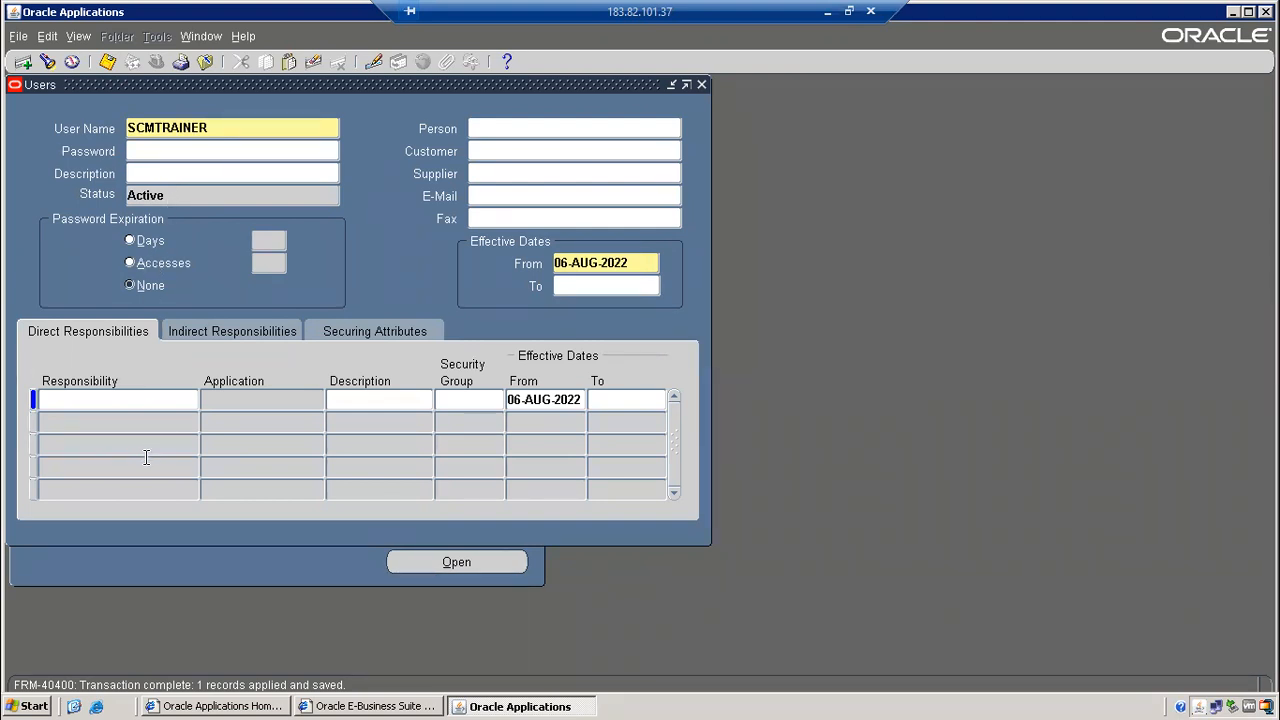
Search responsibilities for Order Management Vision Operations and assign Order Management Super User.
left_click(187, 404)
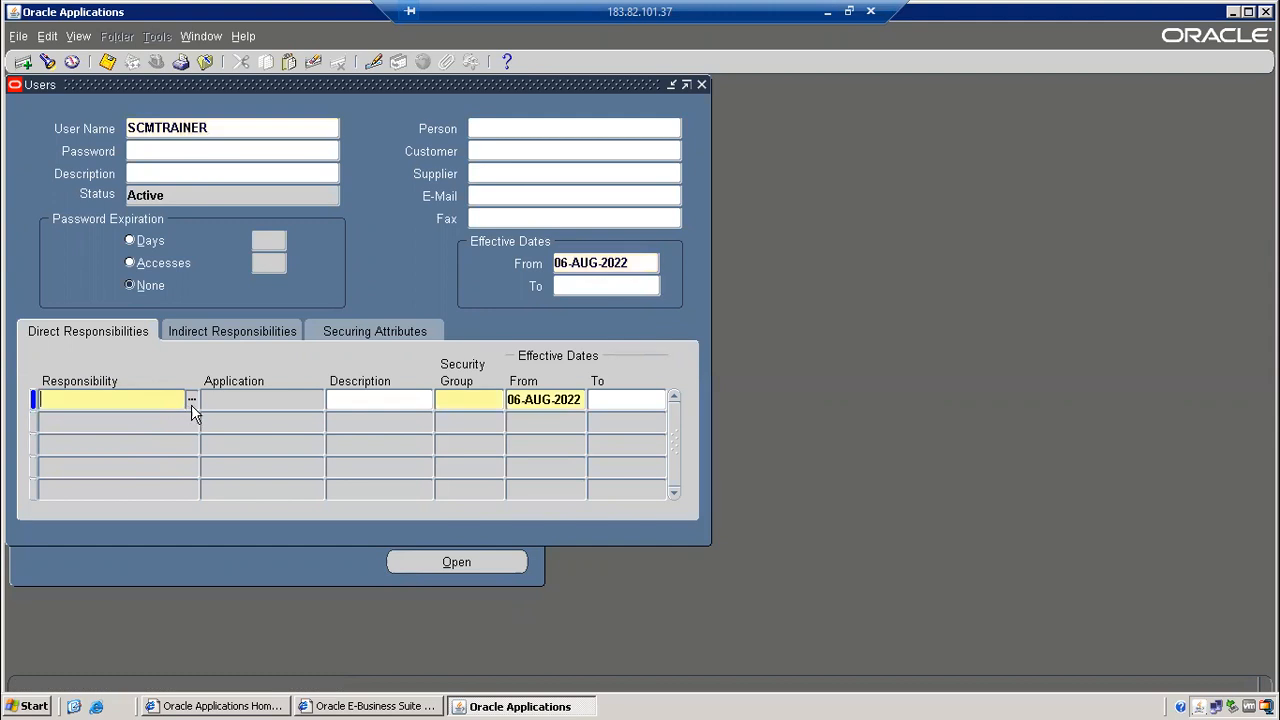
left_click(193, 401)
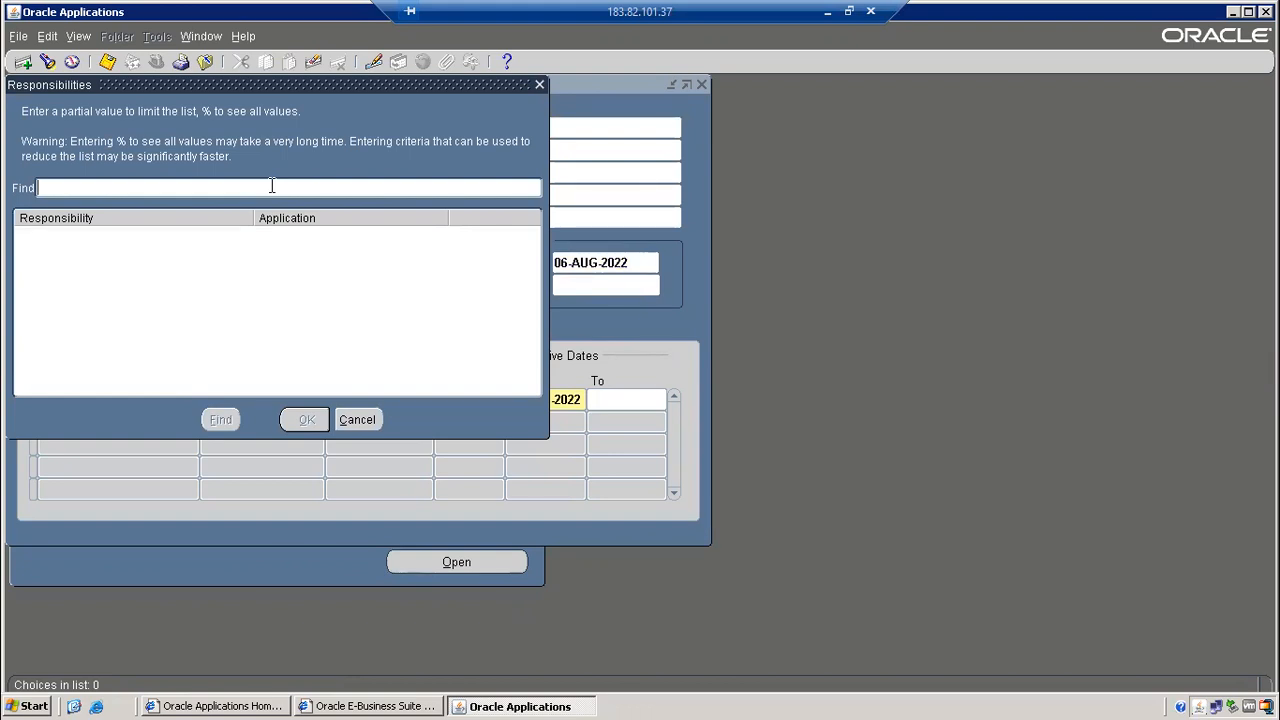
type("%%")
key("Left")
type("Order")
key("BackSpace")
key("BackSpace")
key("BackSpace")
type("er%Management")
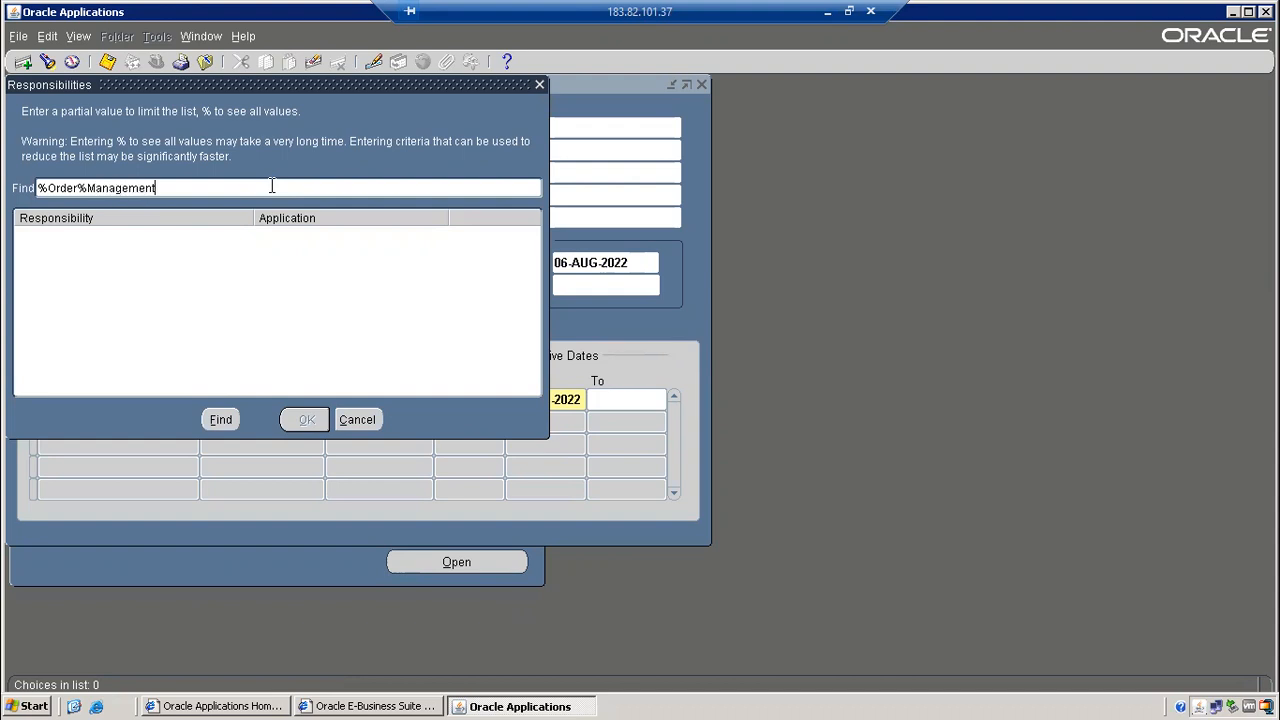
type("%Vision")
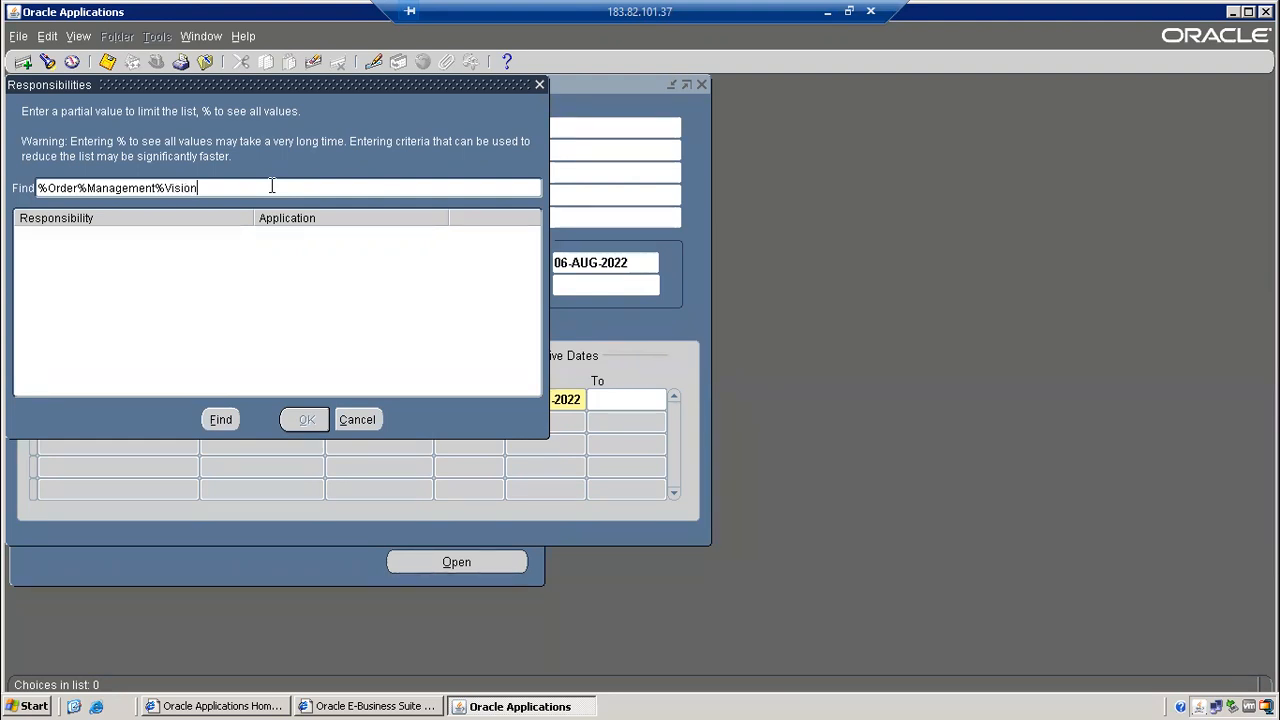
type("%operatio%")
left_click(219, 421)
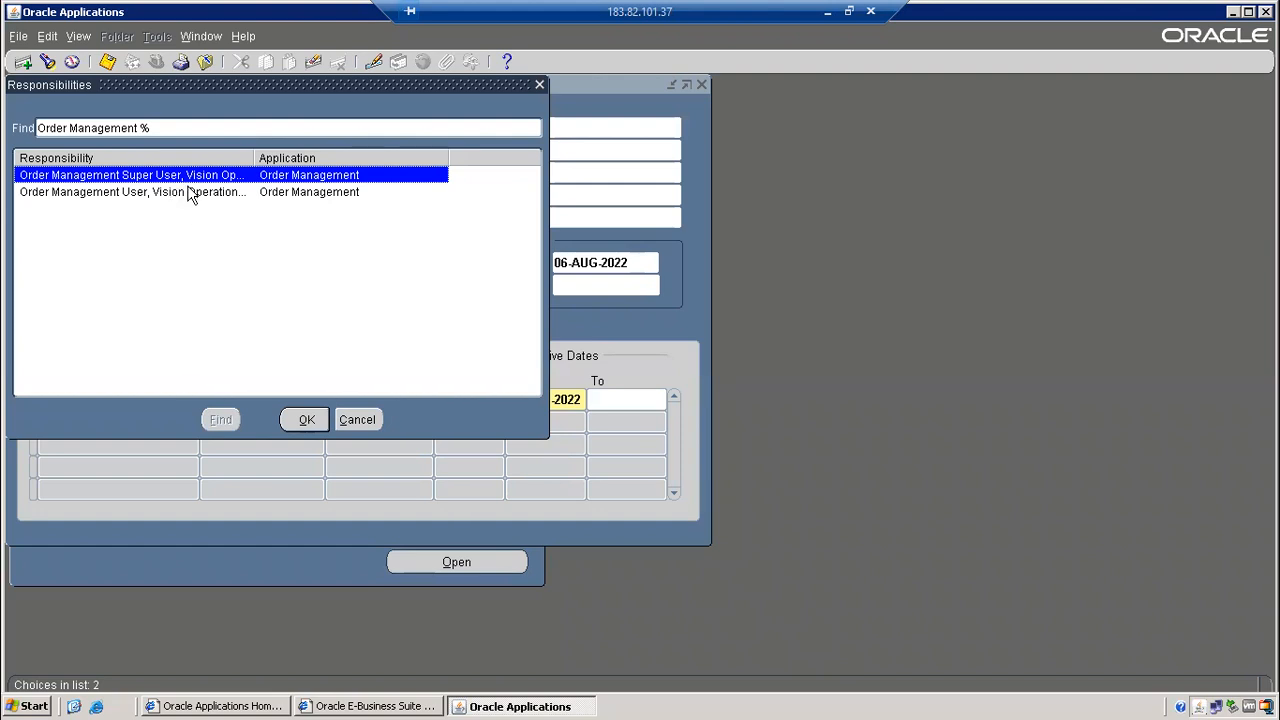
left_click(195, 193)
left_click(225, 175)
left_click(302, 419)
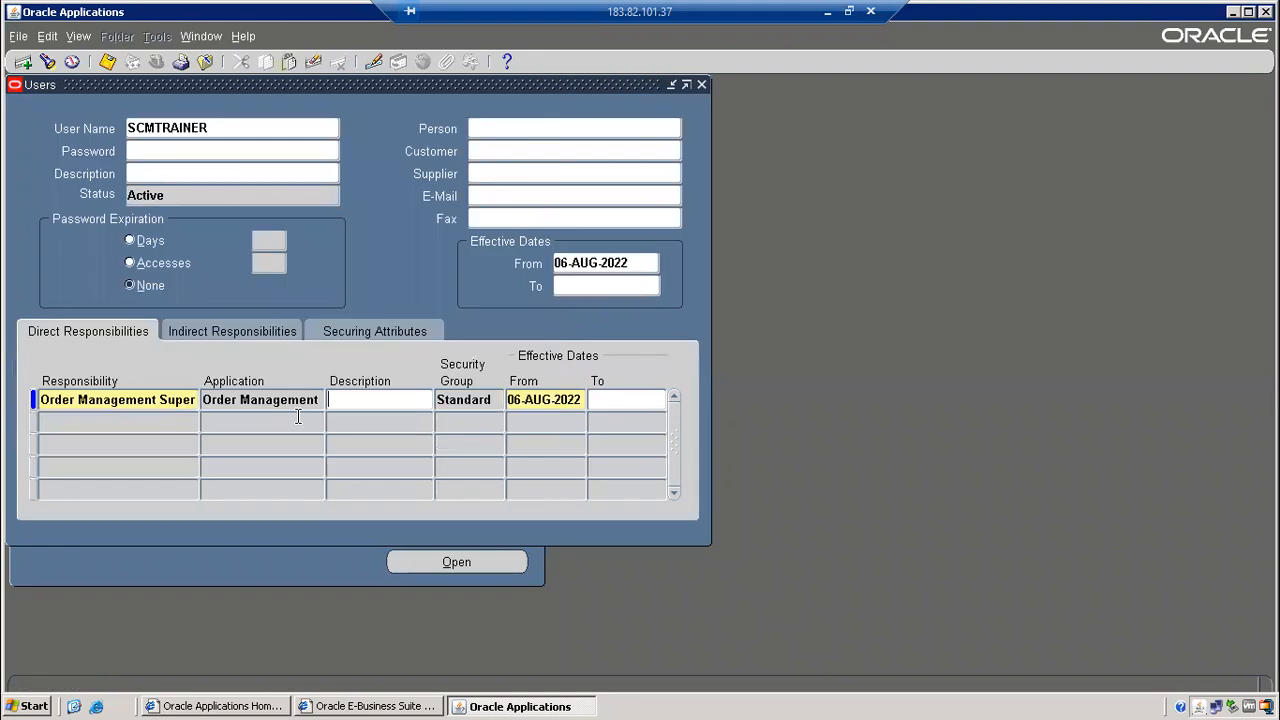
Save the Order Management Super User assignment and open the responsibility lookup on row two.
left_click(107, 63)
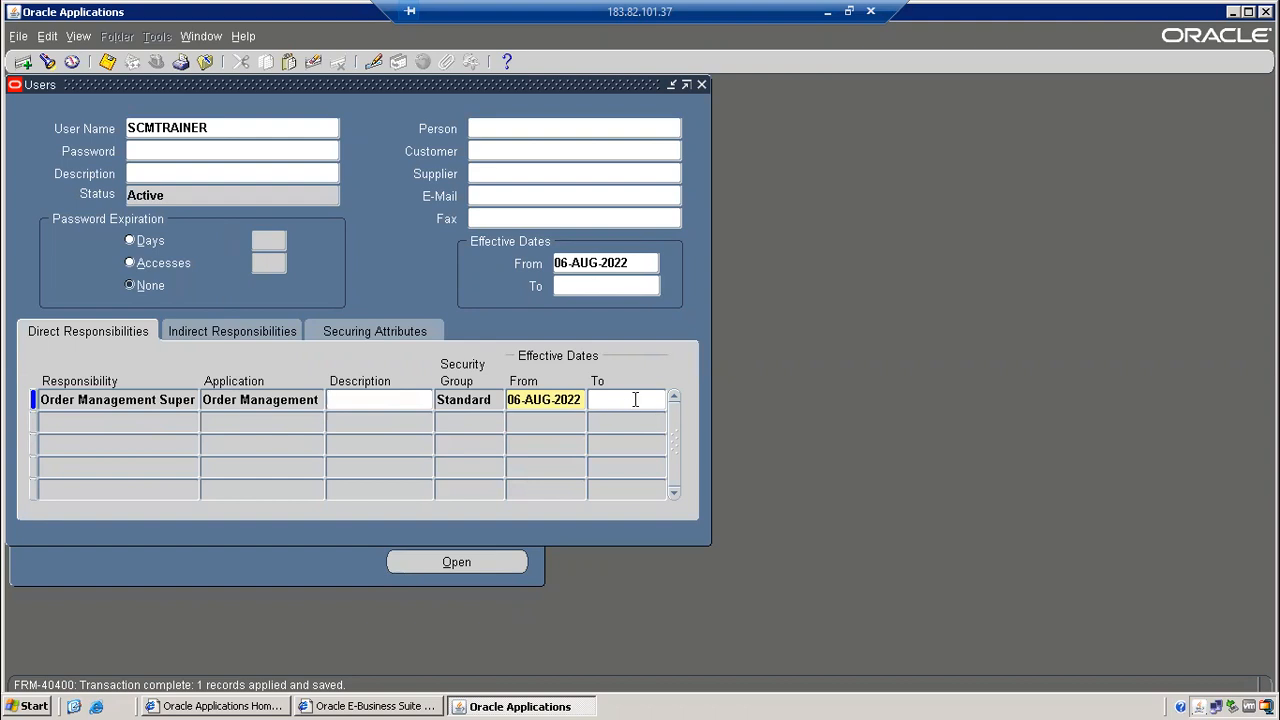
left_click(91, 421)
left_click(193, 422)
Search 'System%Admin%' and assign System Administrator as the second responsibility.
type("s")
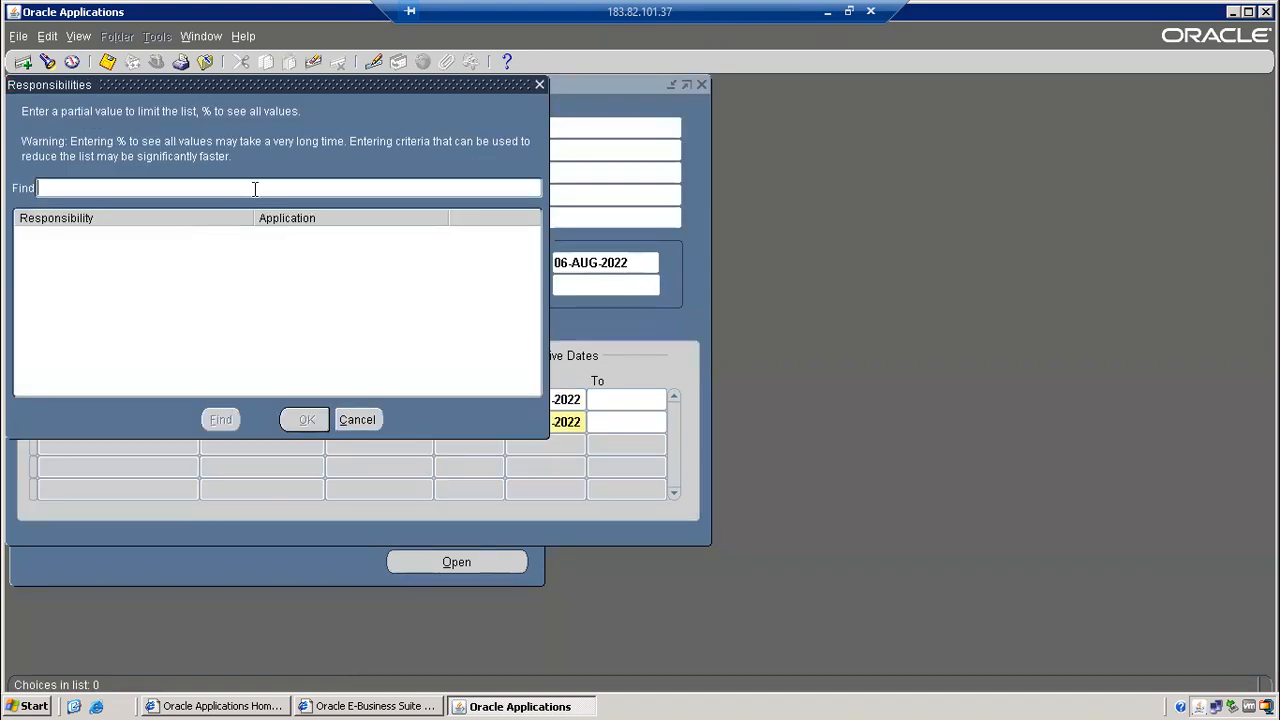
type("ys")
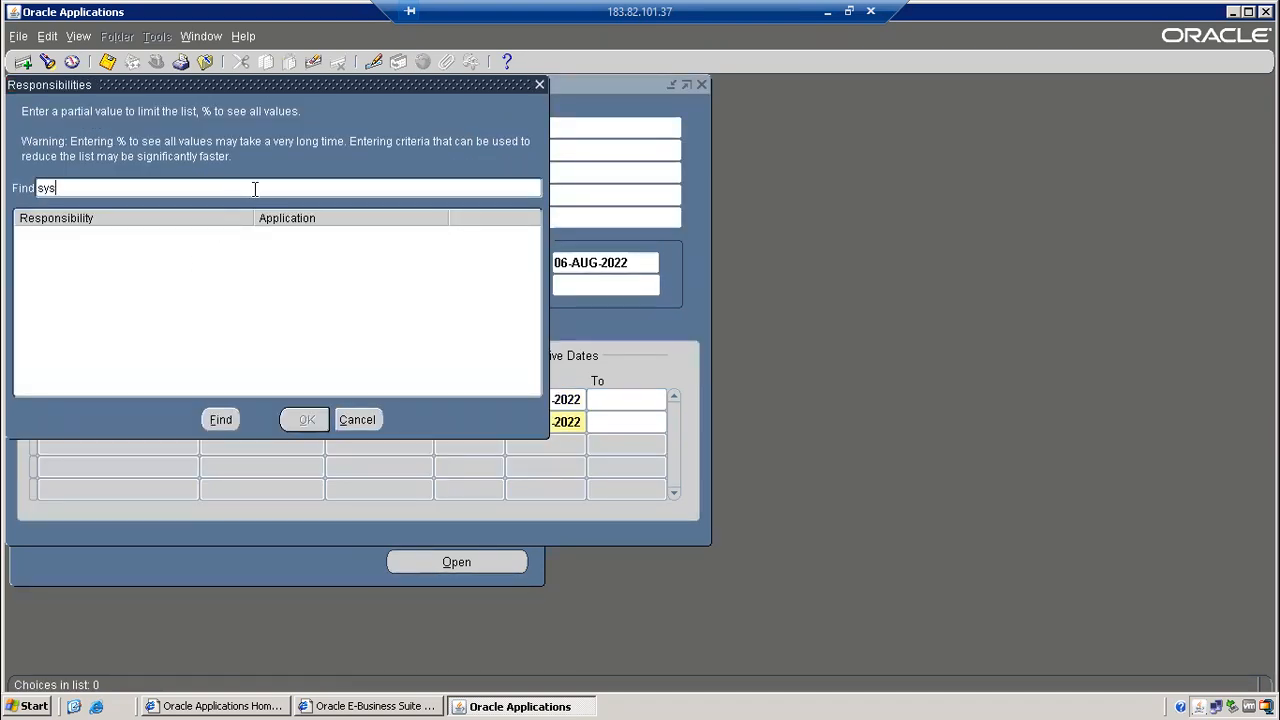
type("tem%mange%")
left_click(229, 420)
type("System%Admin%")
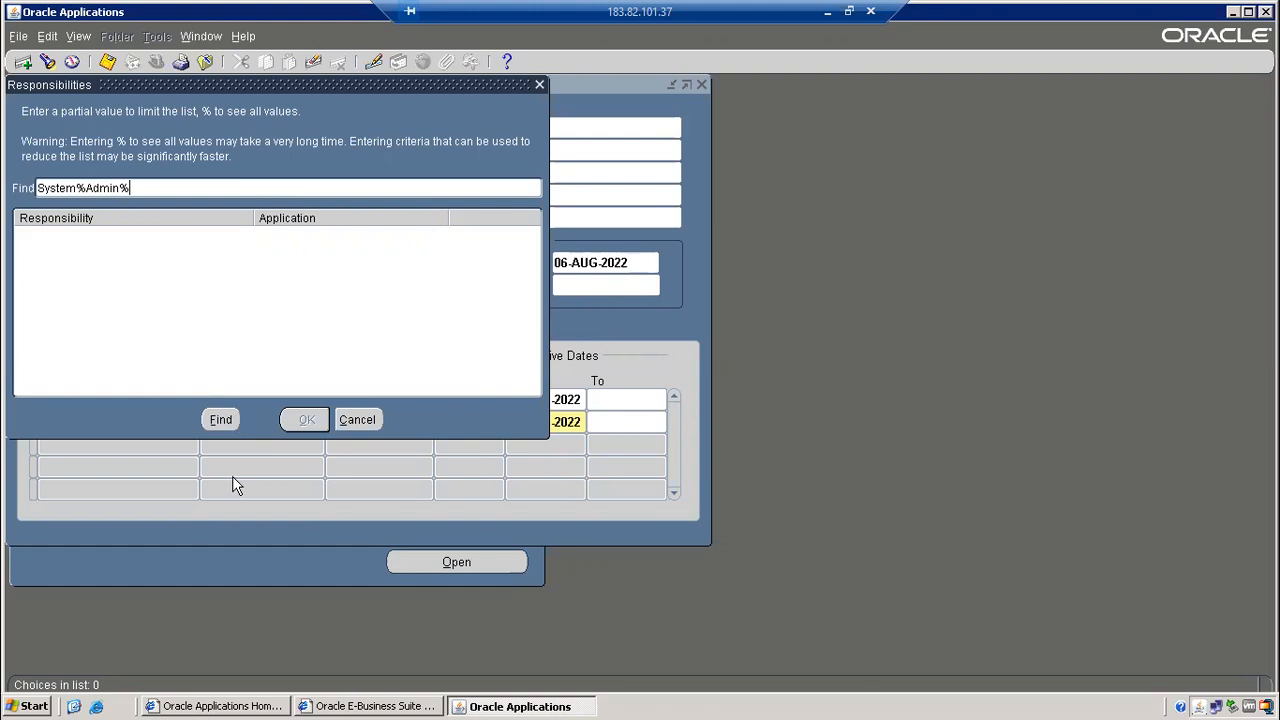
left_click(222, 421)
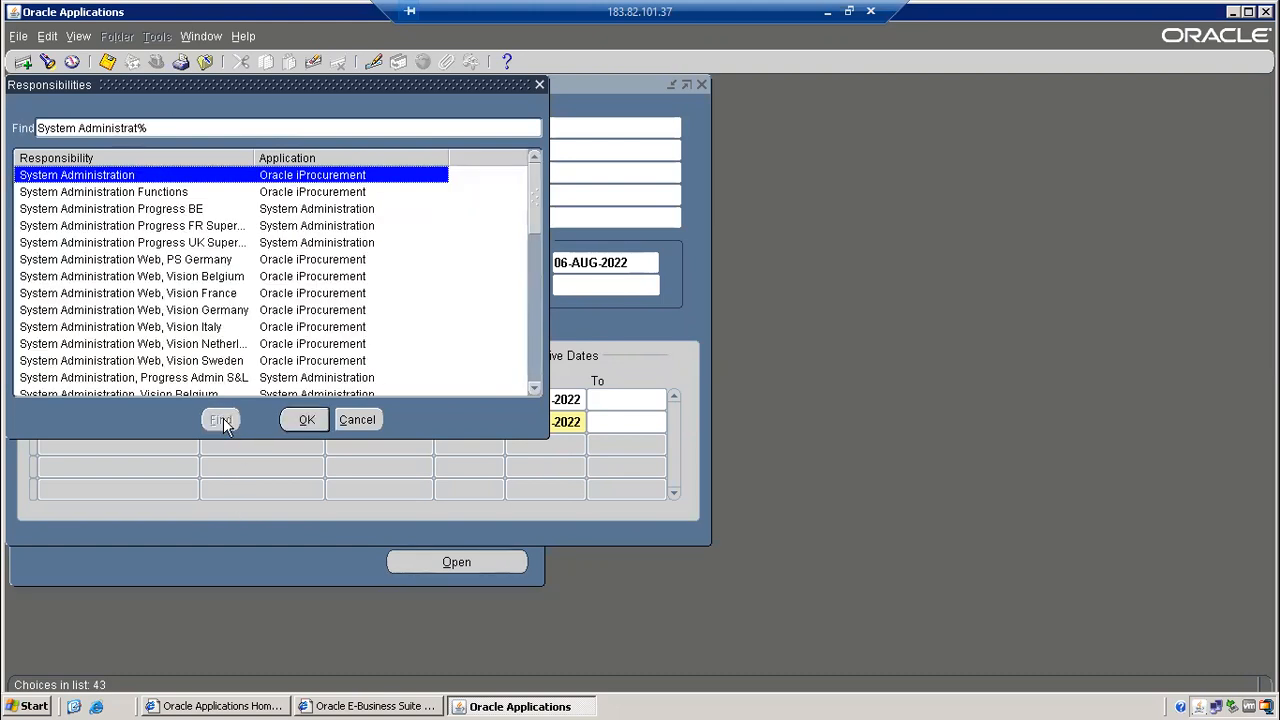
left_click(535, 368)
left_click(535, 368)
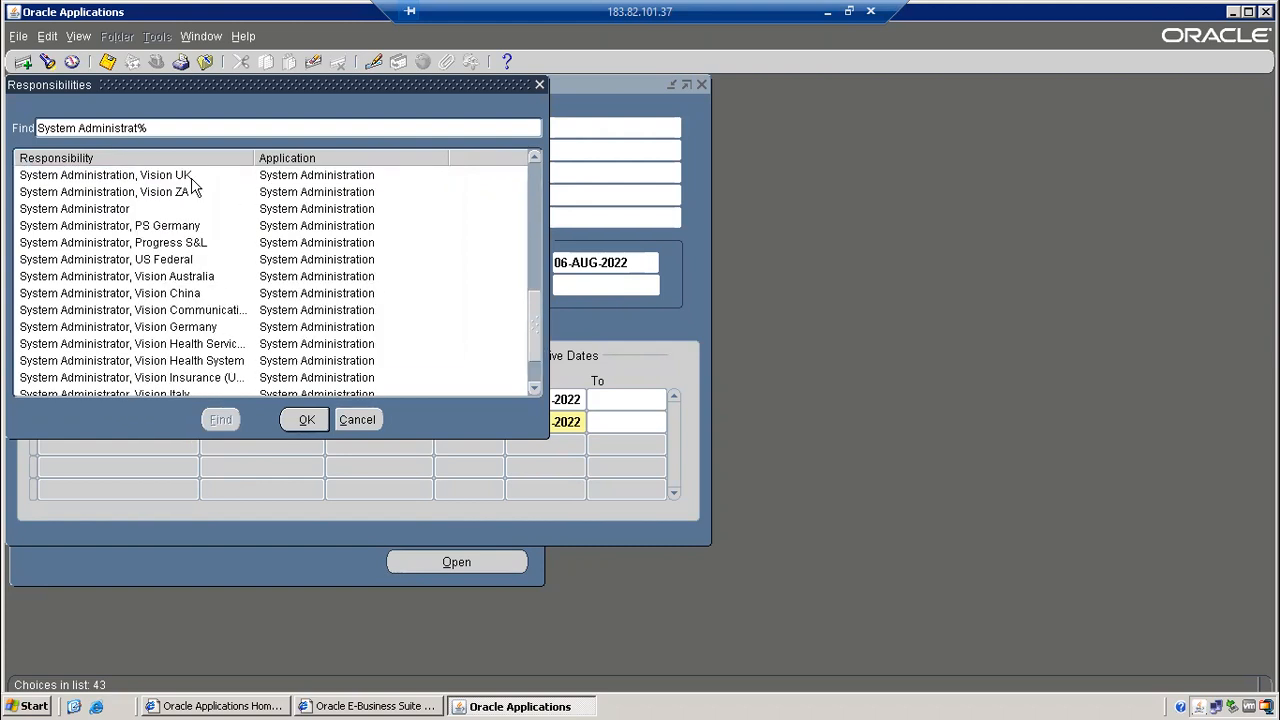
left_click(148, 210)
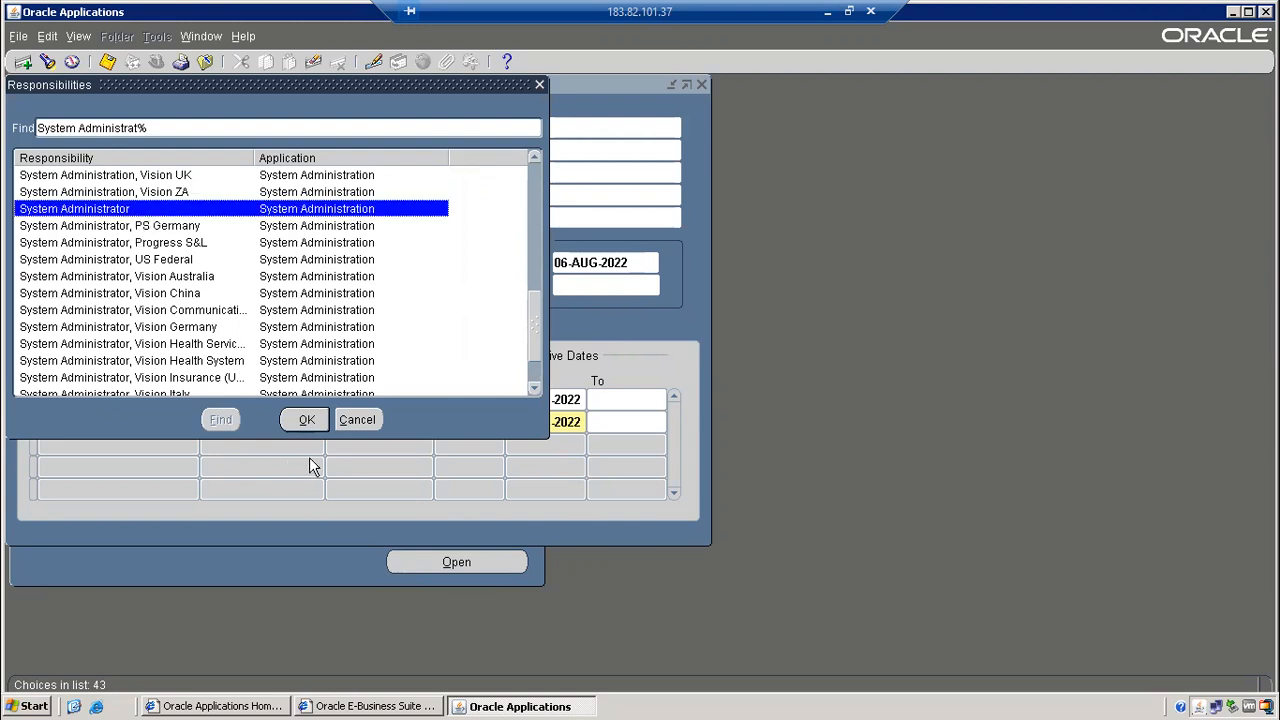
left_click(306, 419)
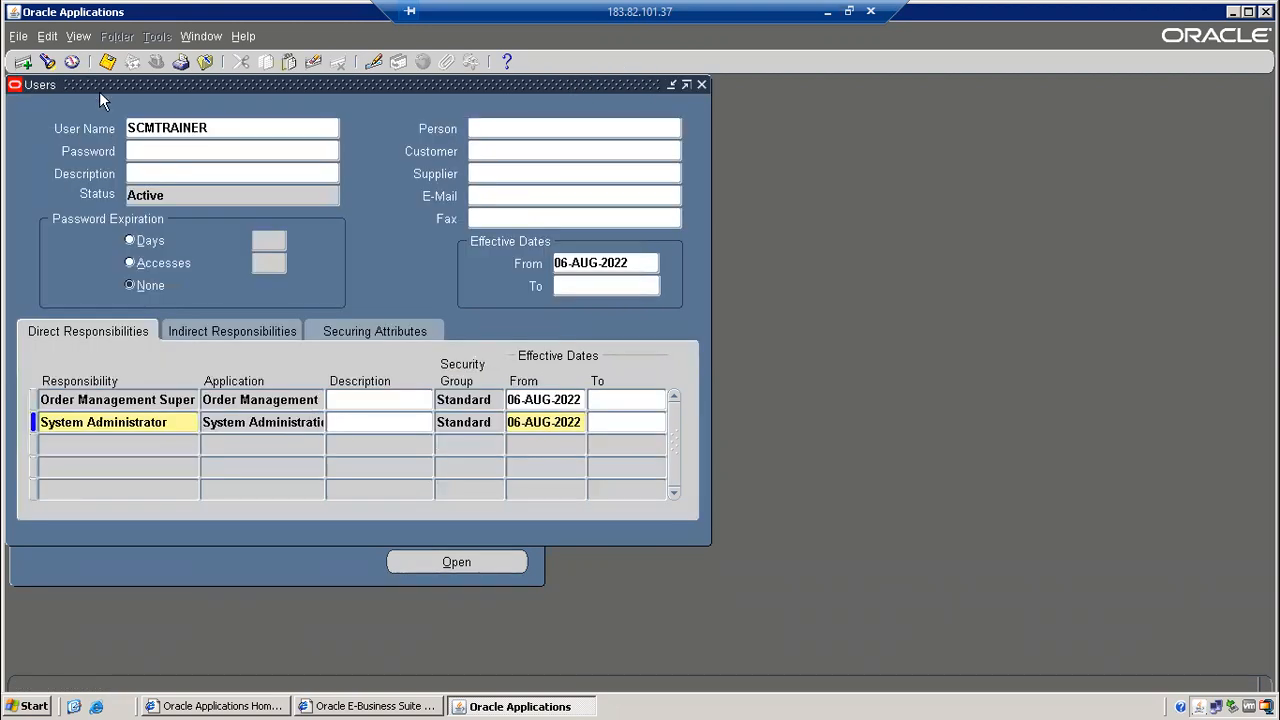
Save SCMTRAINER with both responsibilities, close the Users form and exit Oracle Applications.
left_click(108, 64)
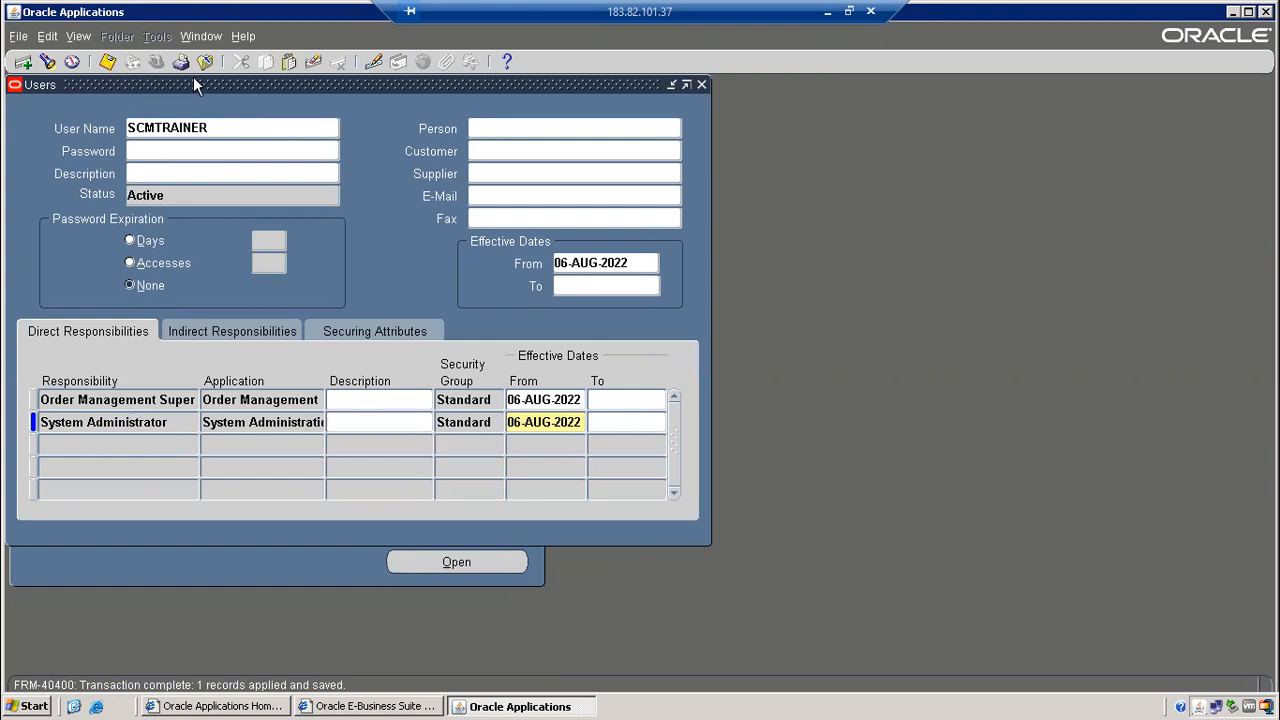
left_click(702, 84)
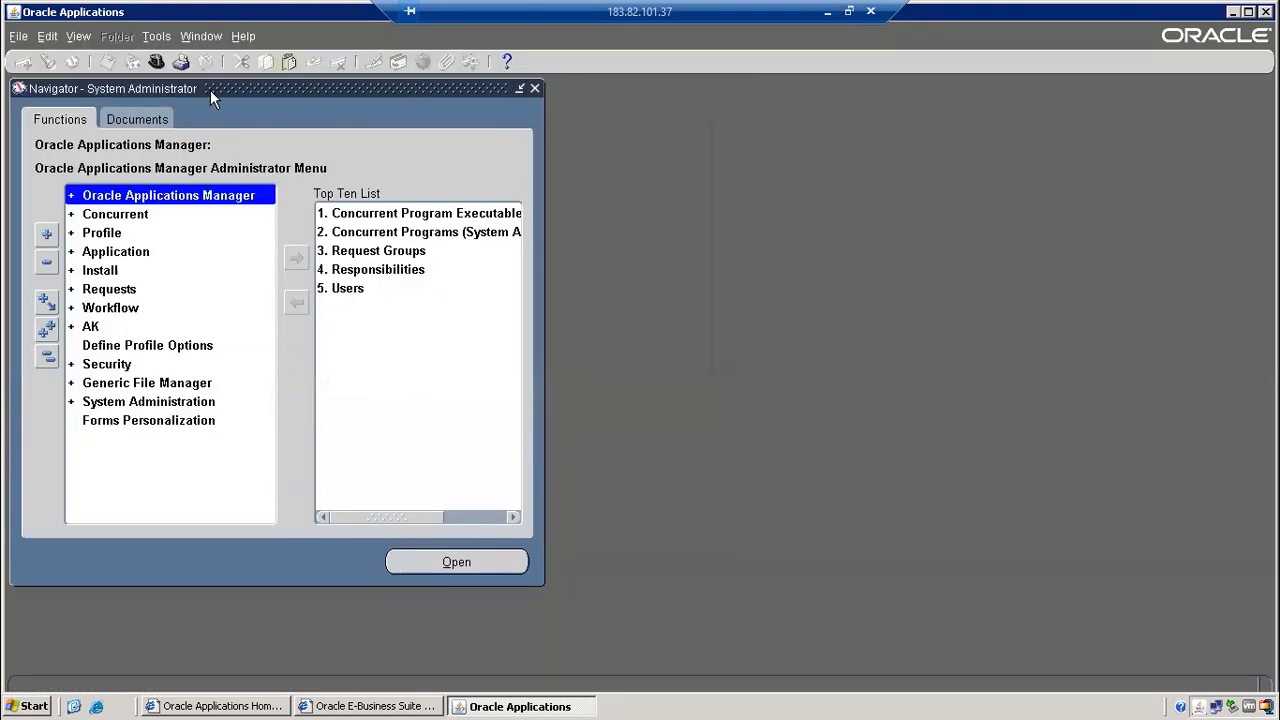
left_click(19, 38)
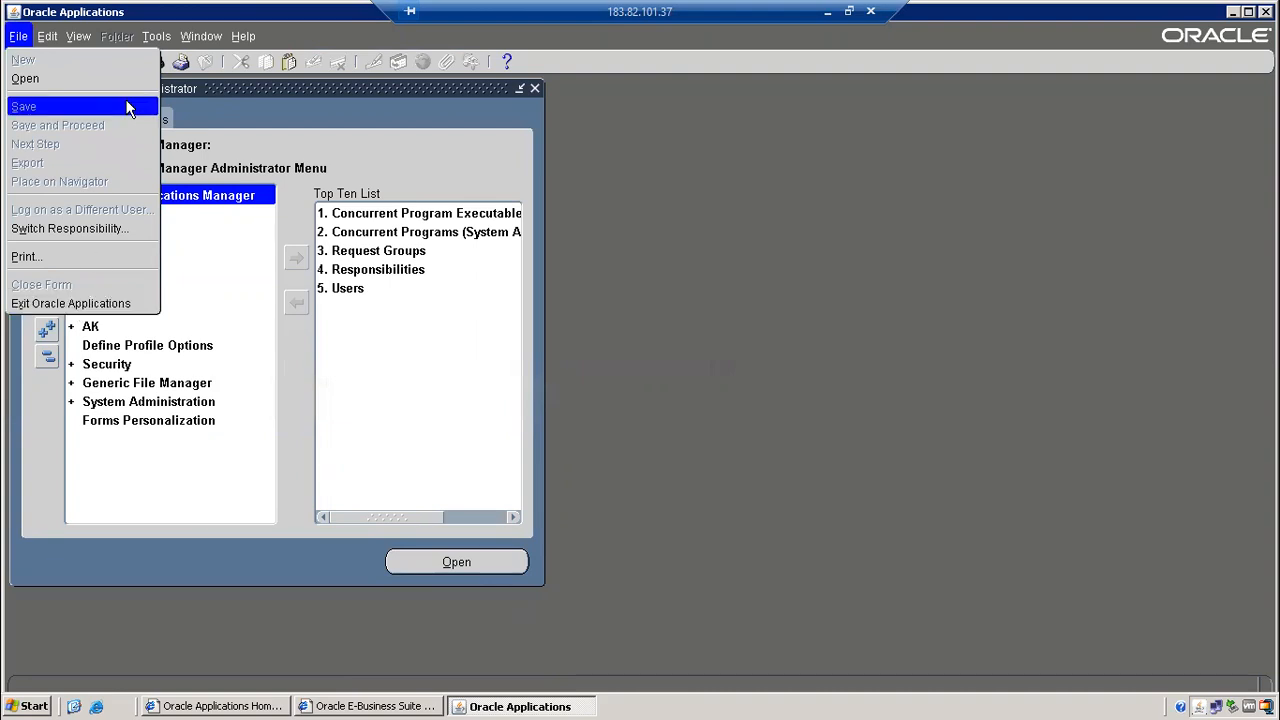
left_click(93, 305)
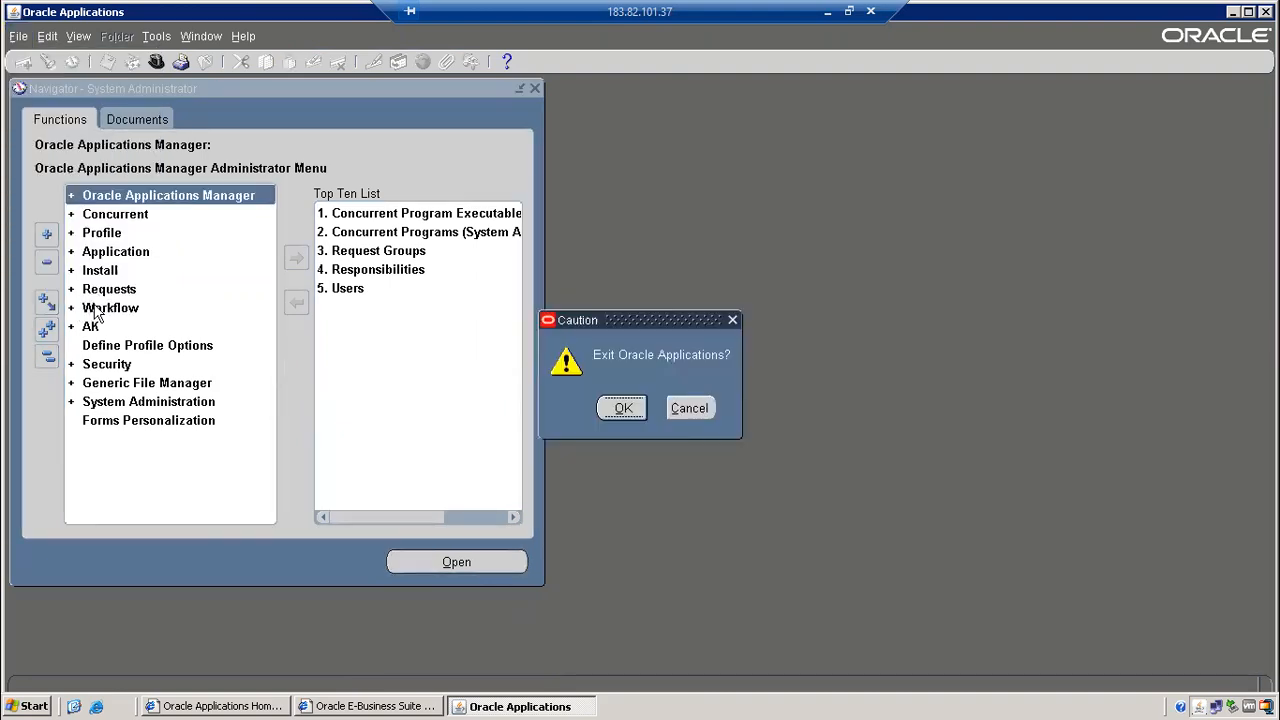
left_click(620, 407)
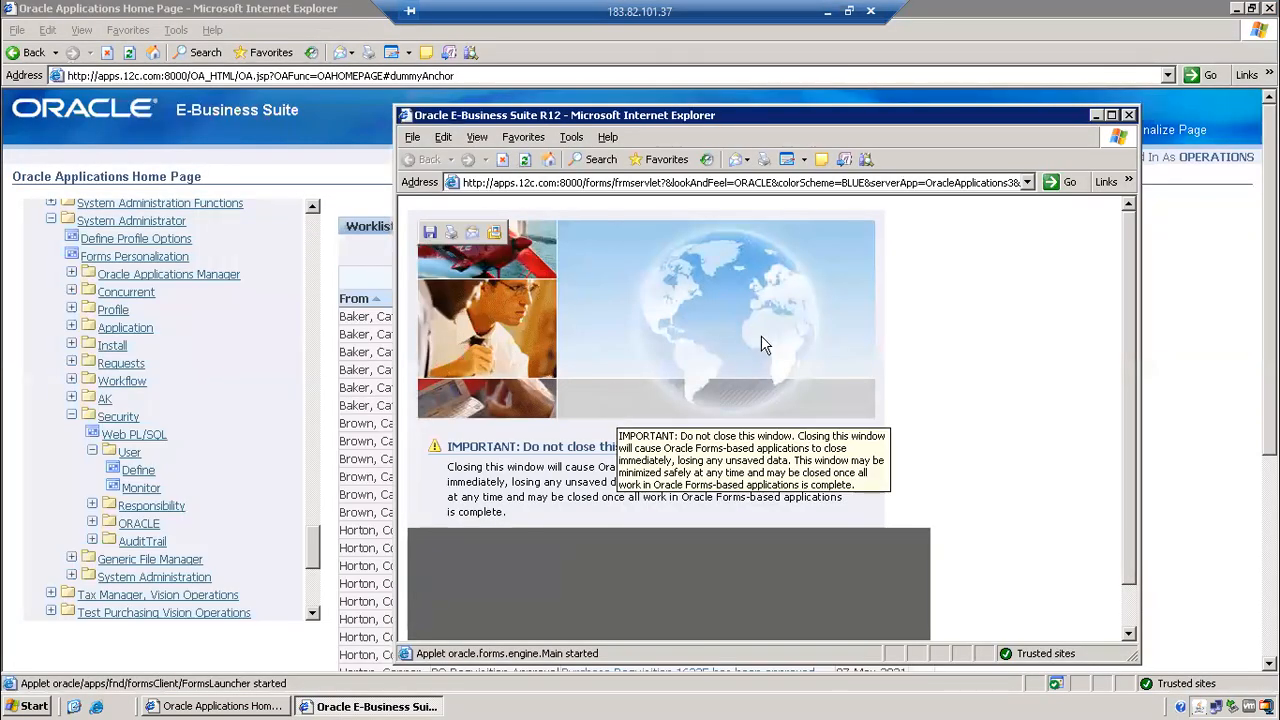
Log out and sign back in as SCMTRAINER with its new password.
left_click(1130, 117)
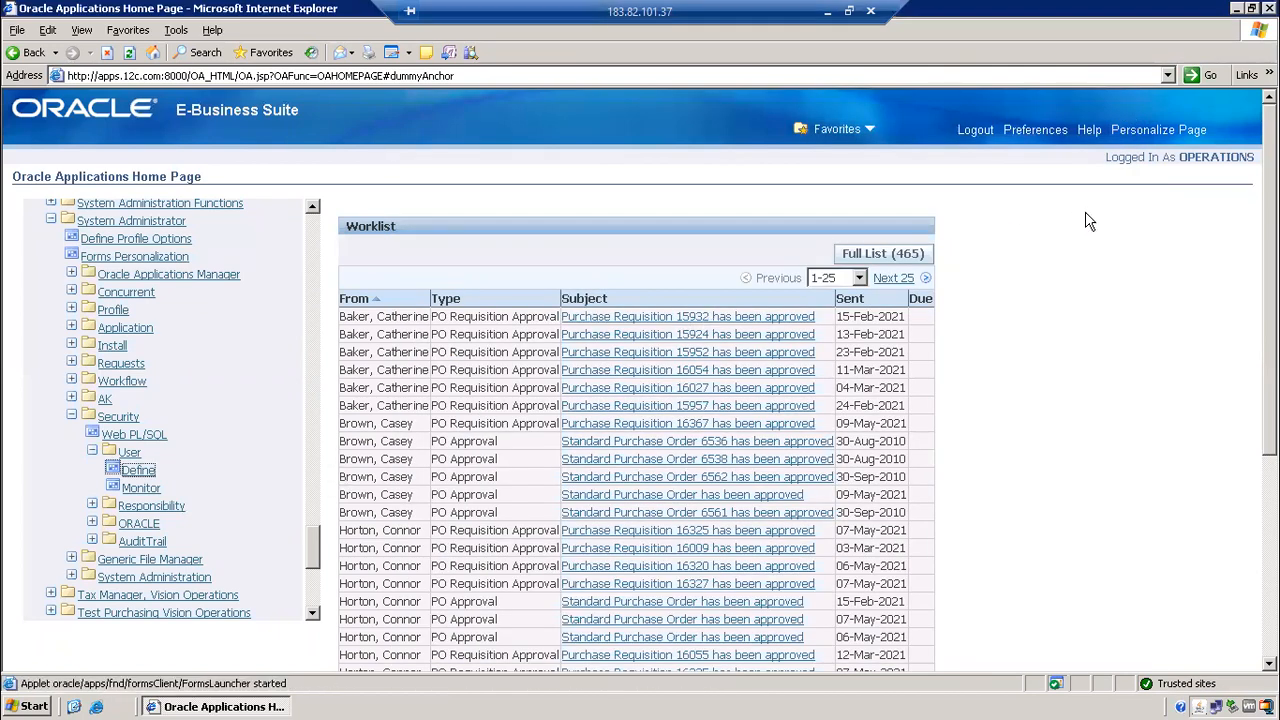
left_click(980, 133)
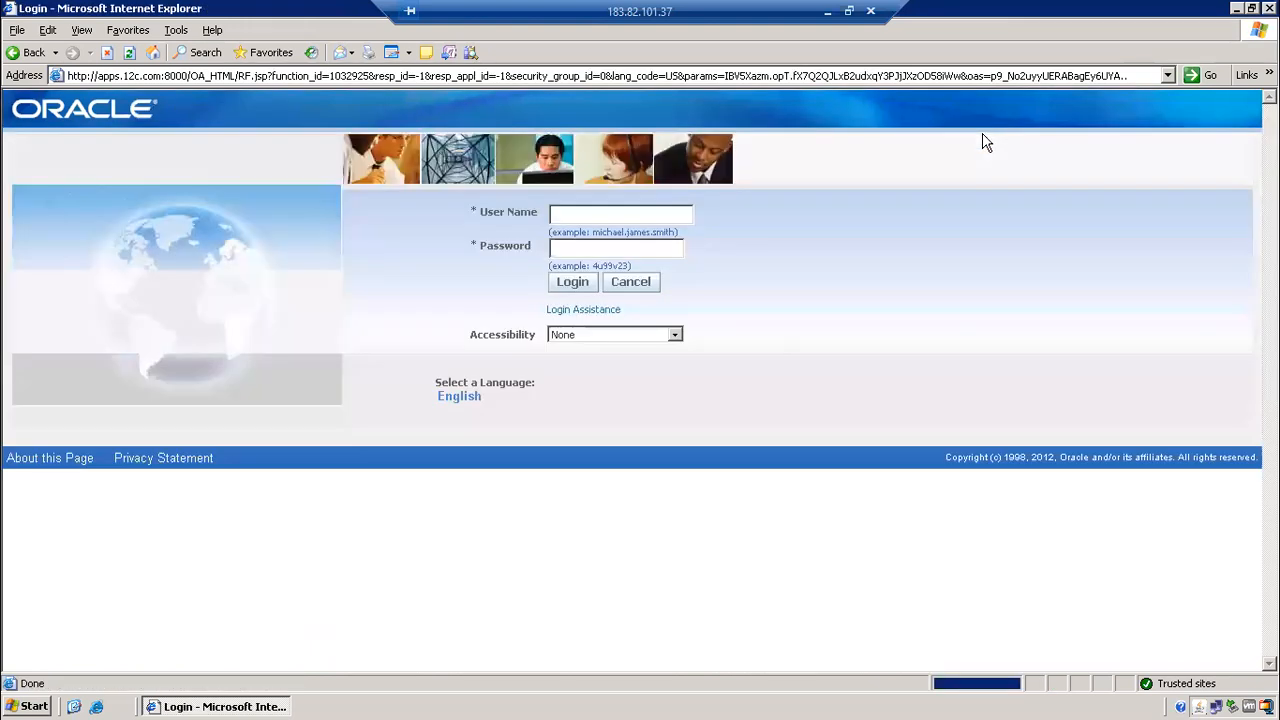
left_click(601, 210)
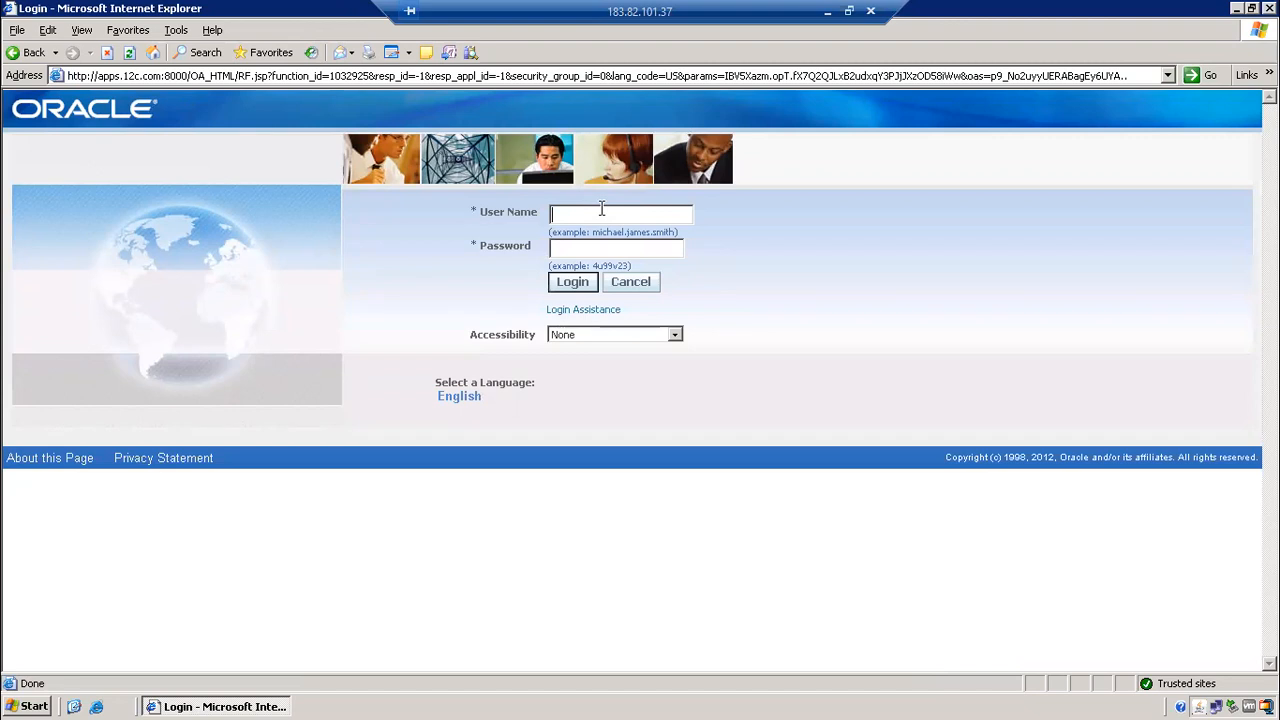
type("SCMTRAINERwelcome")
key("Return")
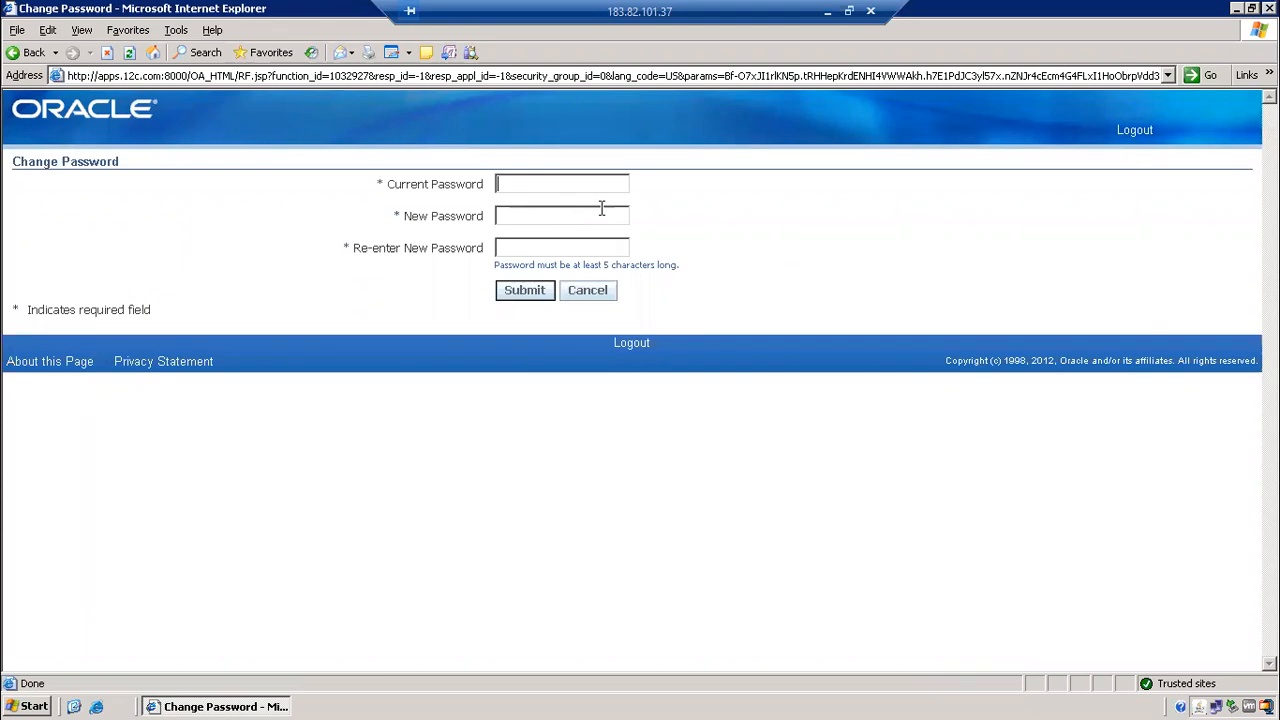
Enter the current password, set and confirm a new SCMTRAINER password, and submit the change.
type("welcome")
left_click(582, 217)
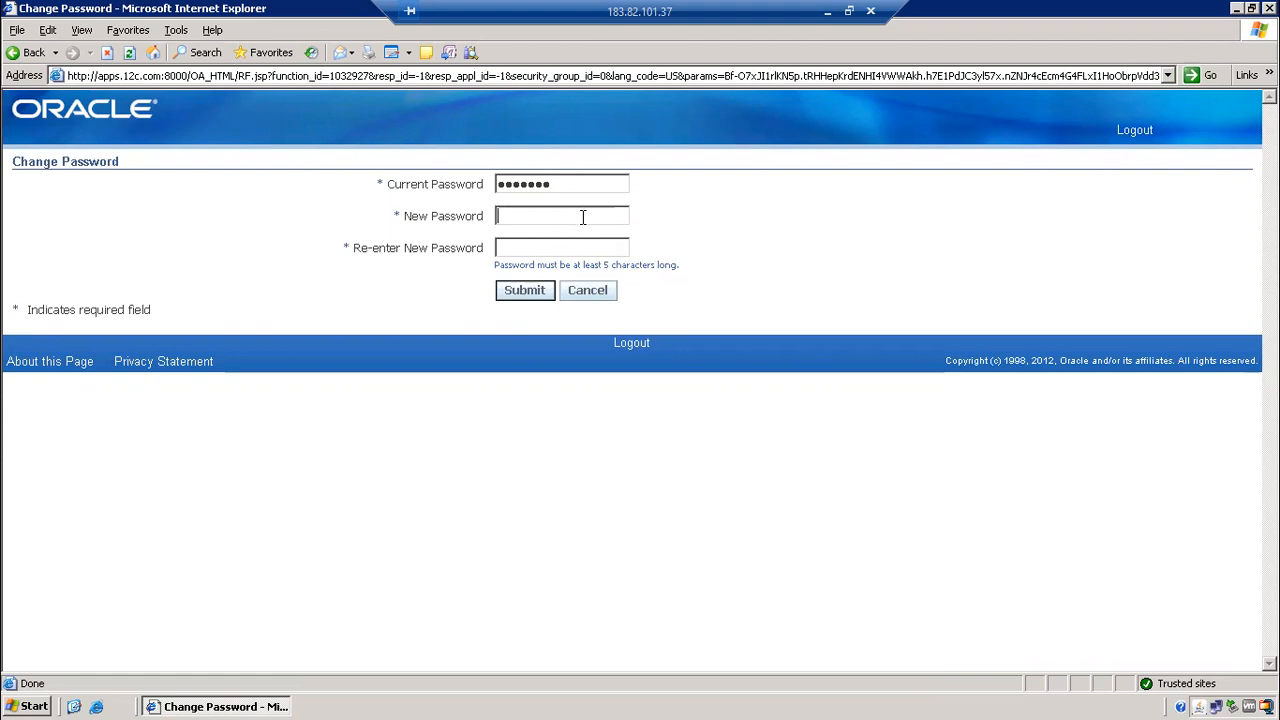
type("••••••••••••")
left_click(569, 240)
type("•••••••••••••")
left_click(535, 300)
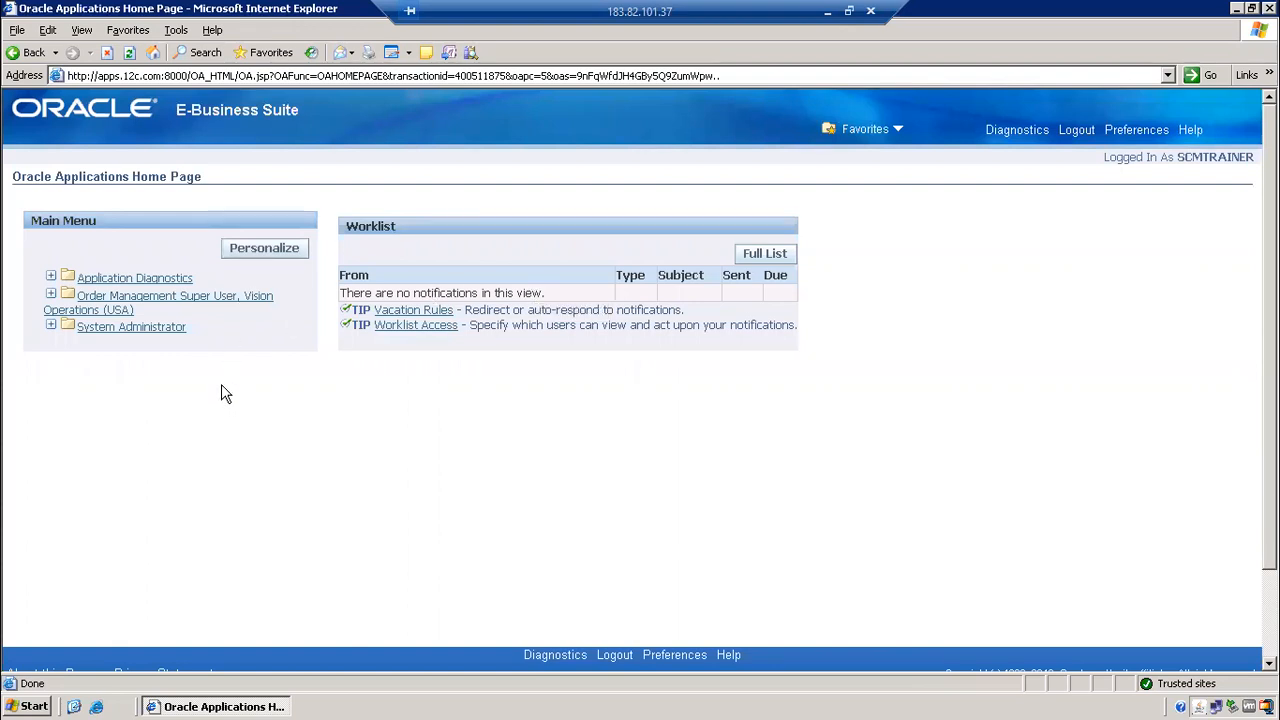
Expand Order Management Super User, Vision Operations (USA), then its Orders, Returns folder.
left_click(150, 328)
left_click(148, 335)
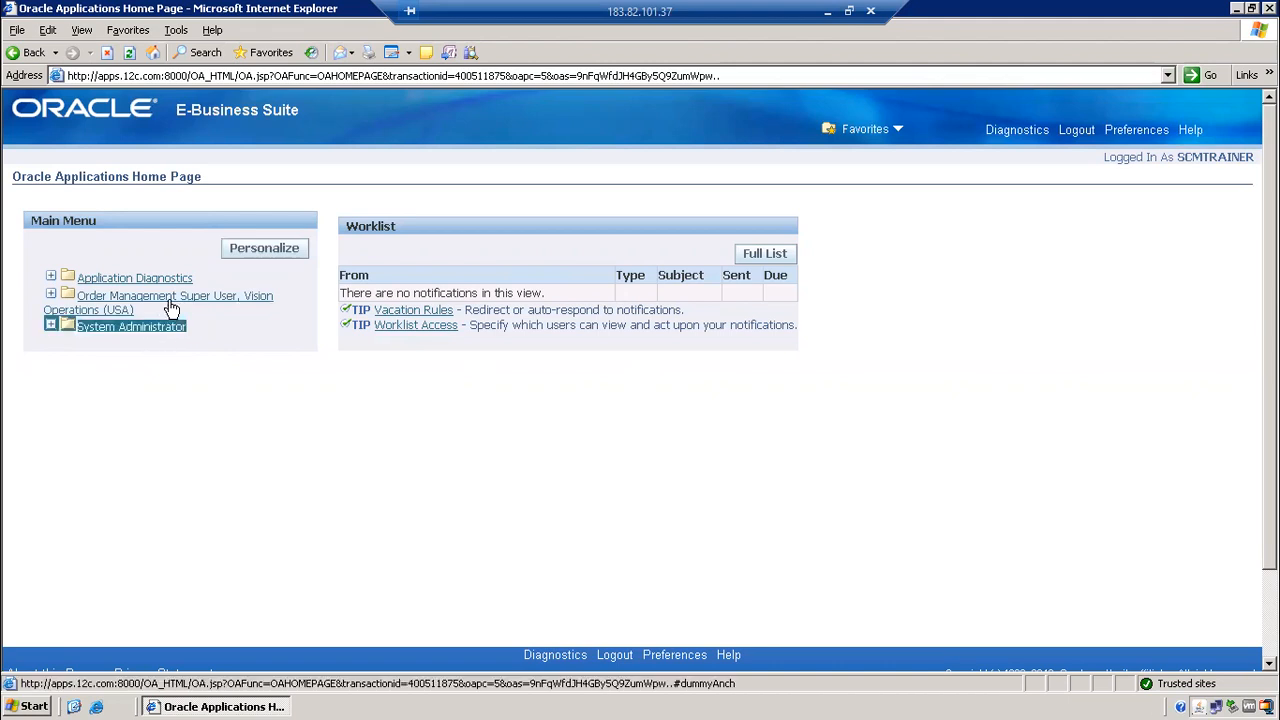
left_click(175, 302)
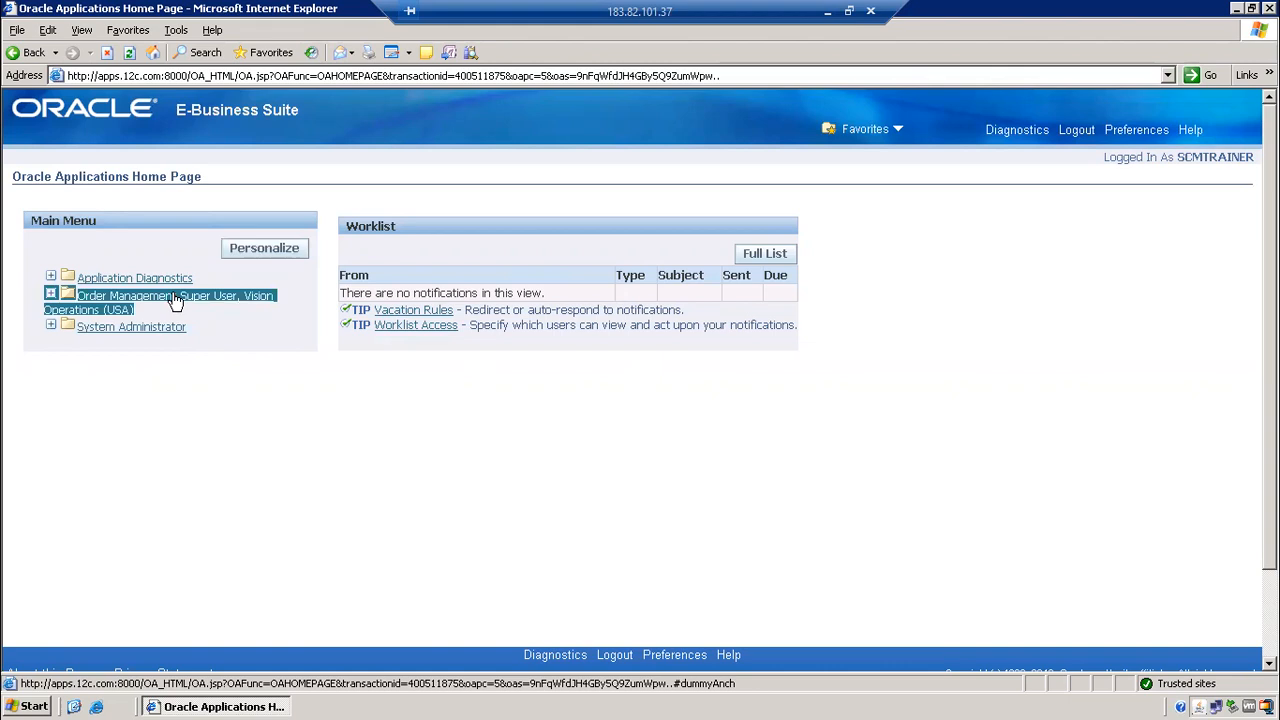
left_click(55, 305)
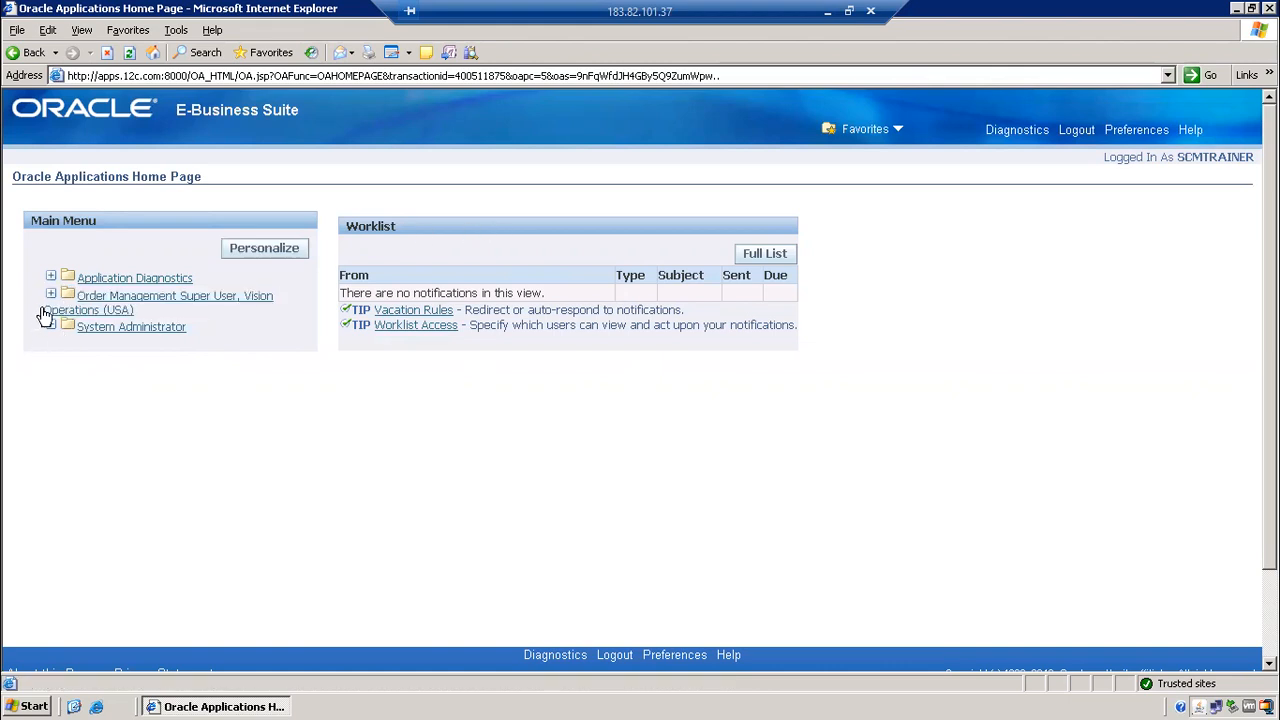
left_click(55, 303)
left_click(55, 305)
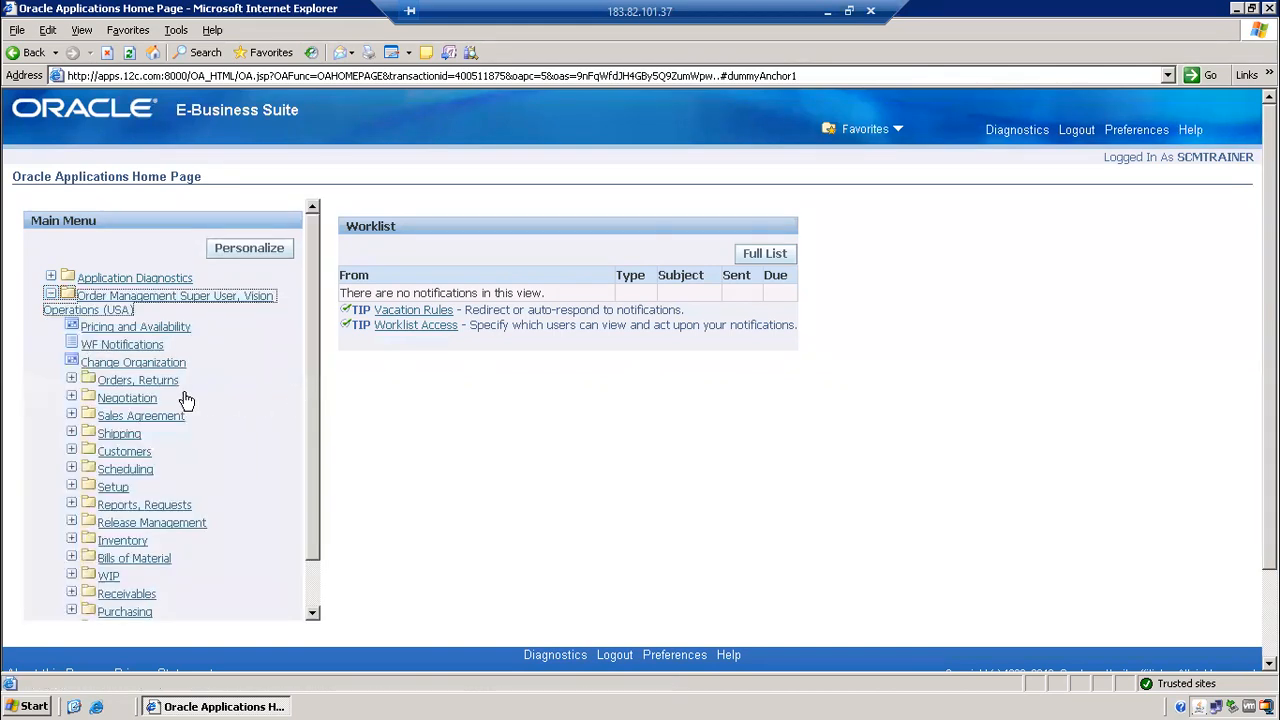
left_click(73, 381)
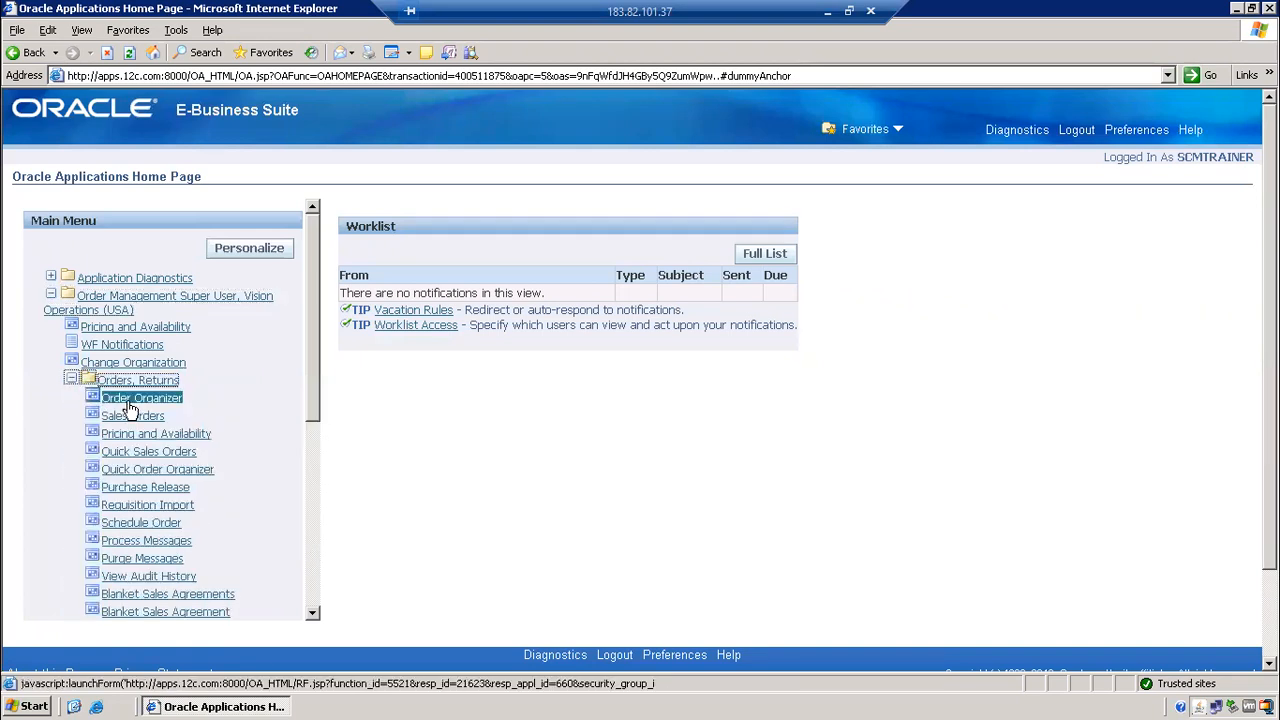
Launch Sales Orders to get a blank Vision Operations order with Corporate price list and USD.
left_click(97, 420)
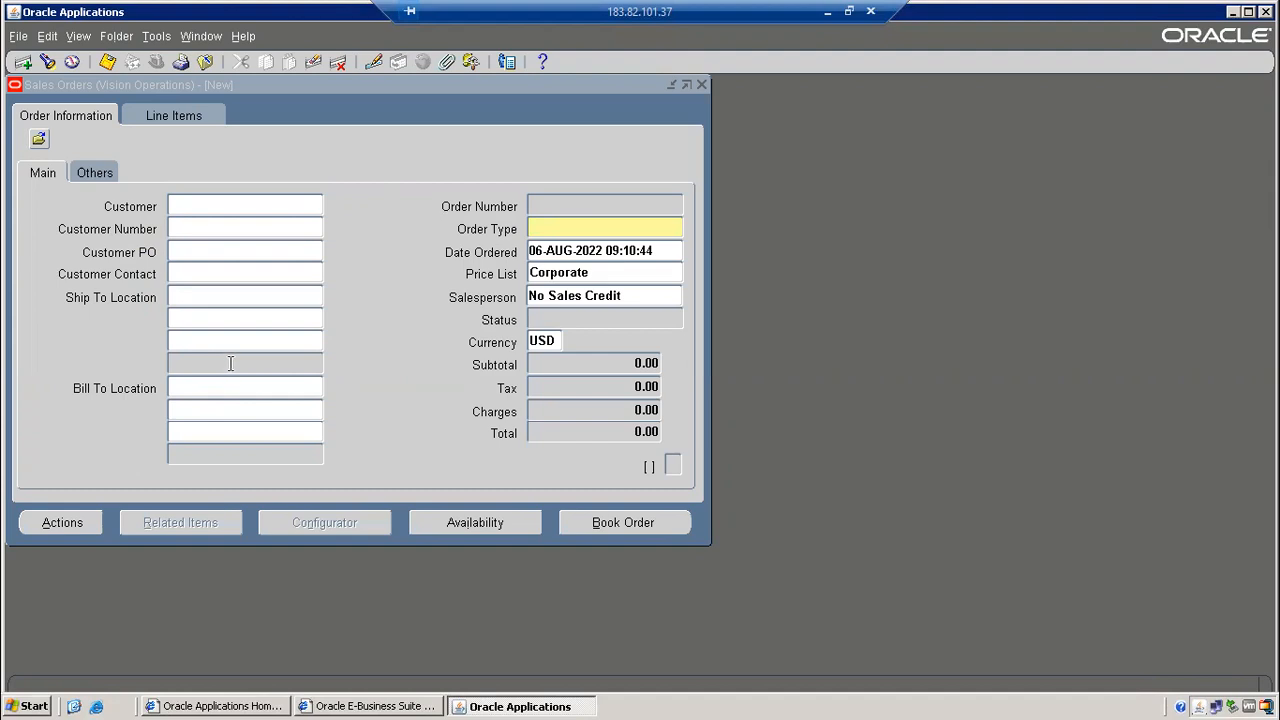
key("super")
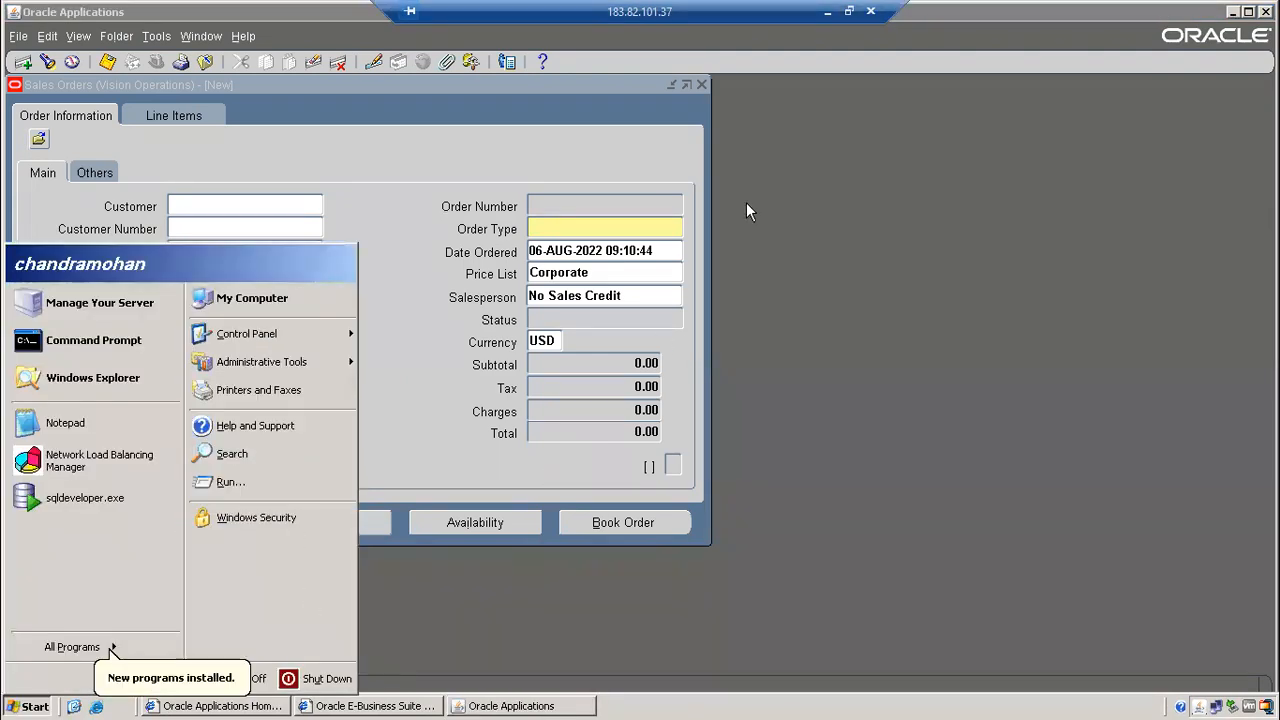